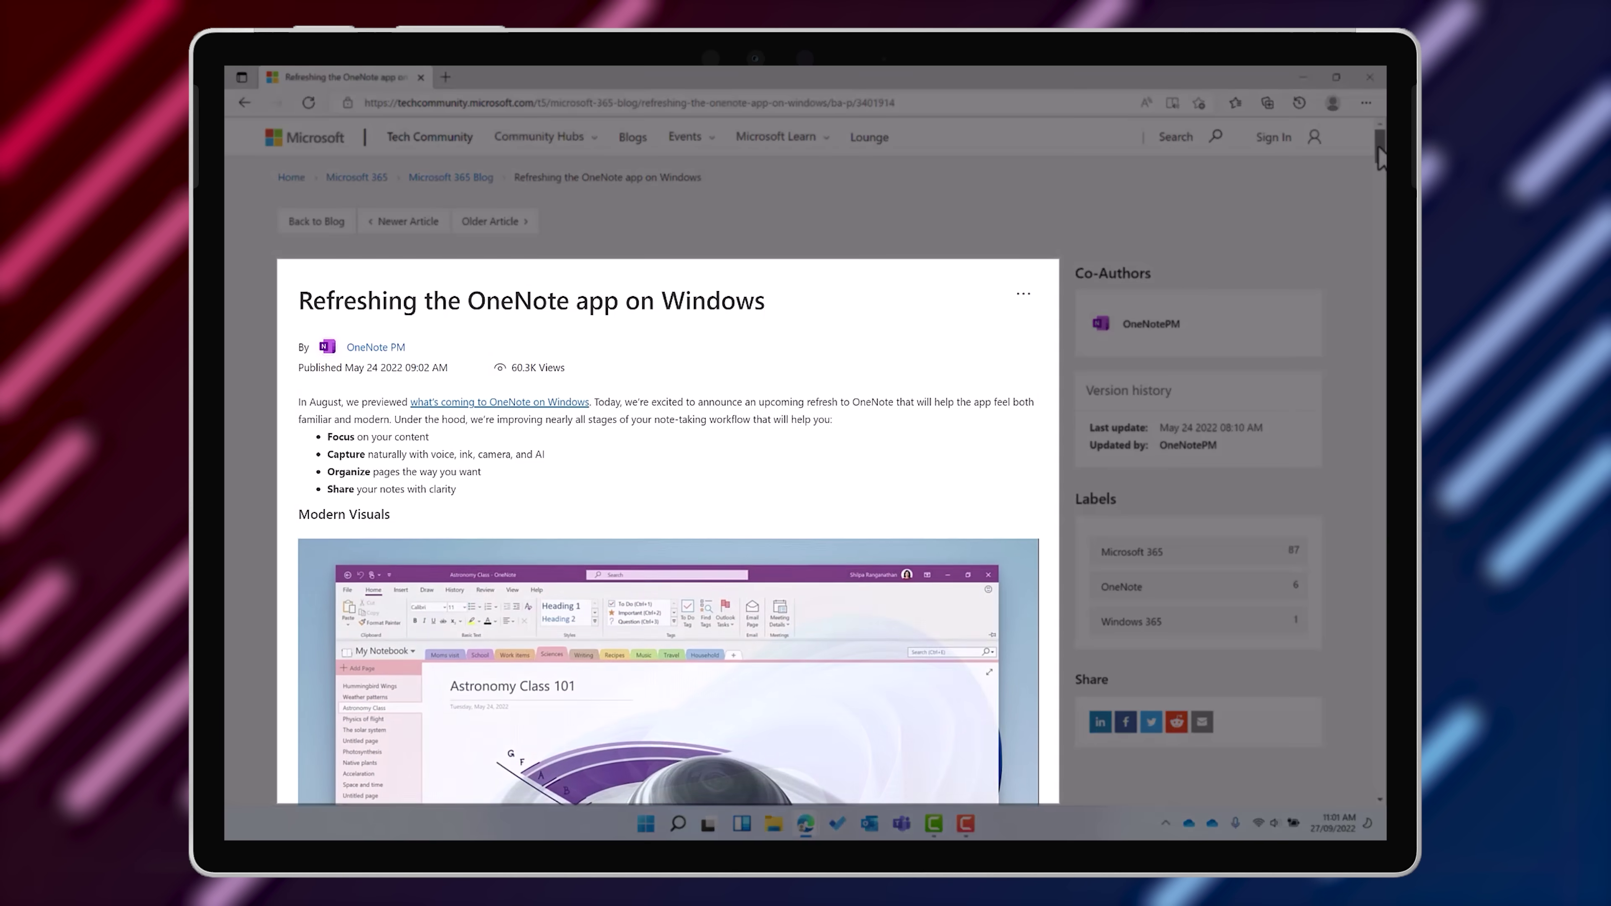
Scroll the page, then maximize the OneNote window and restore it to its smaller size
scroll(1379, 166, down, 2)
drag(1380, 166, 1370, 432)
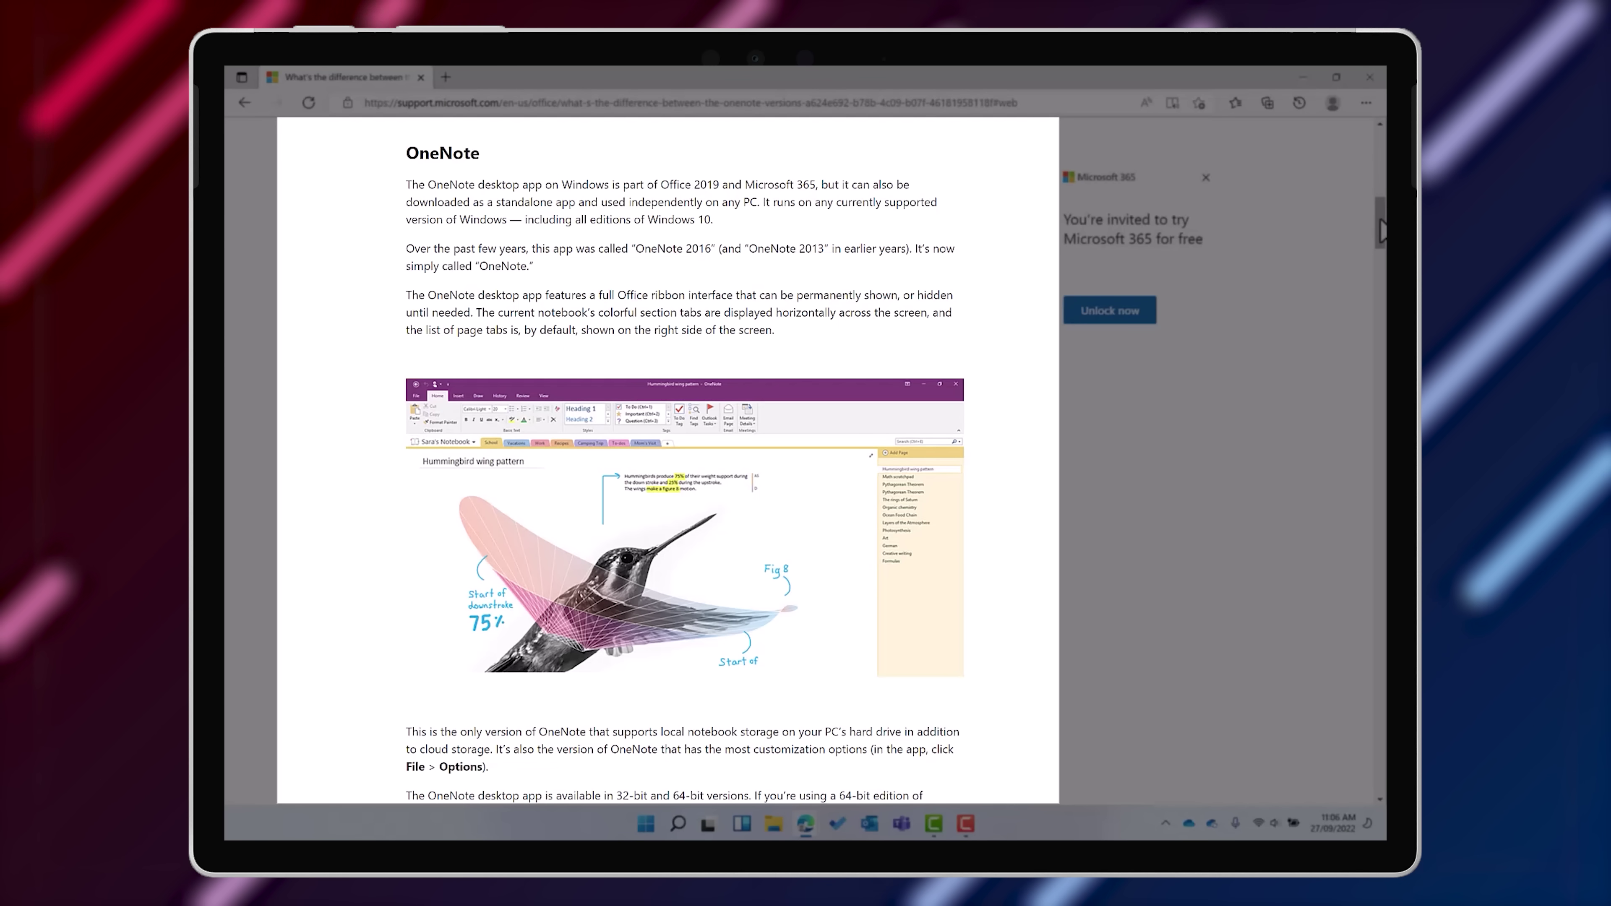
drag(1382, 232, 1382, 331)
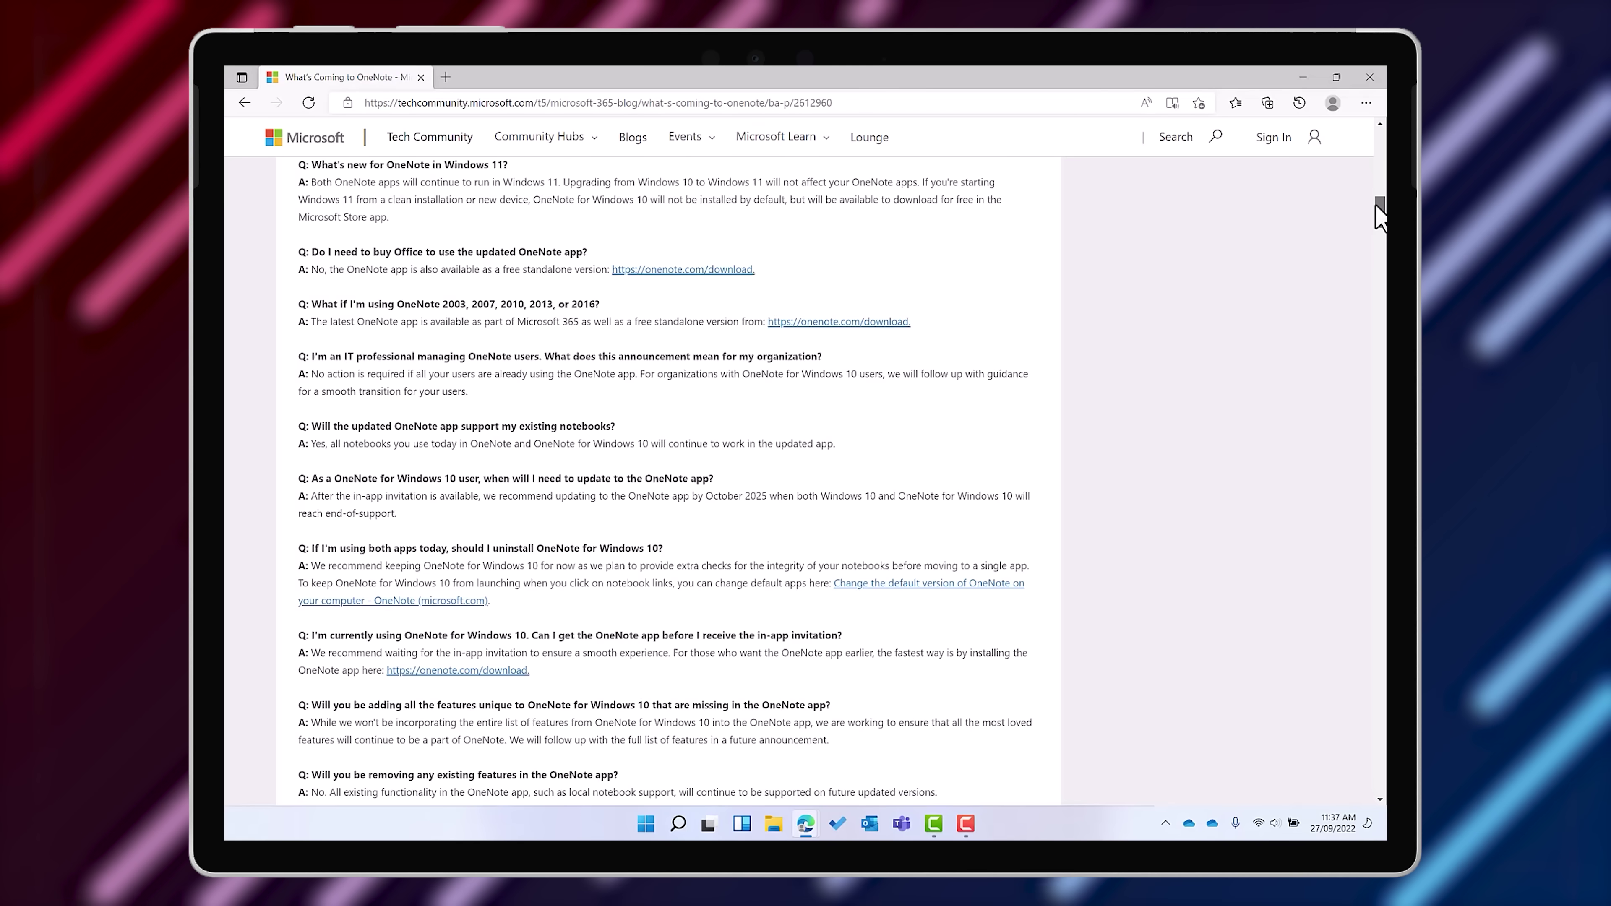
scroll(806, 444, down, 2)
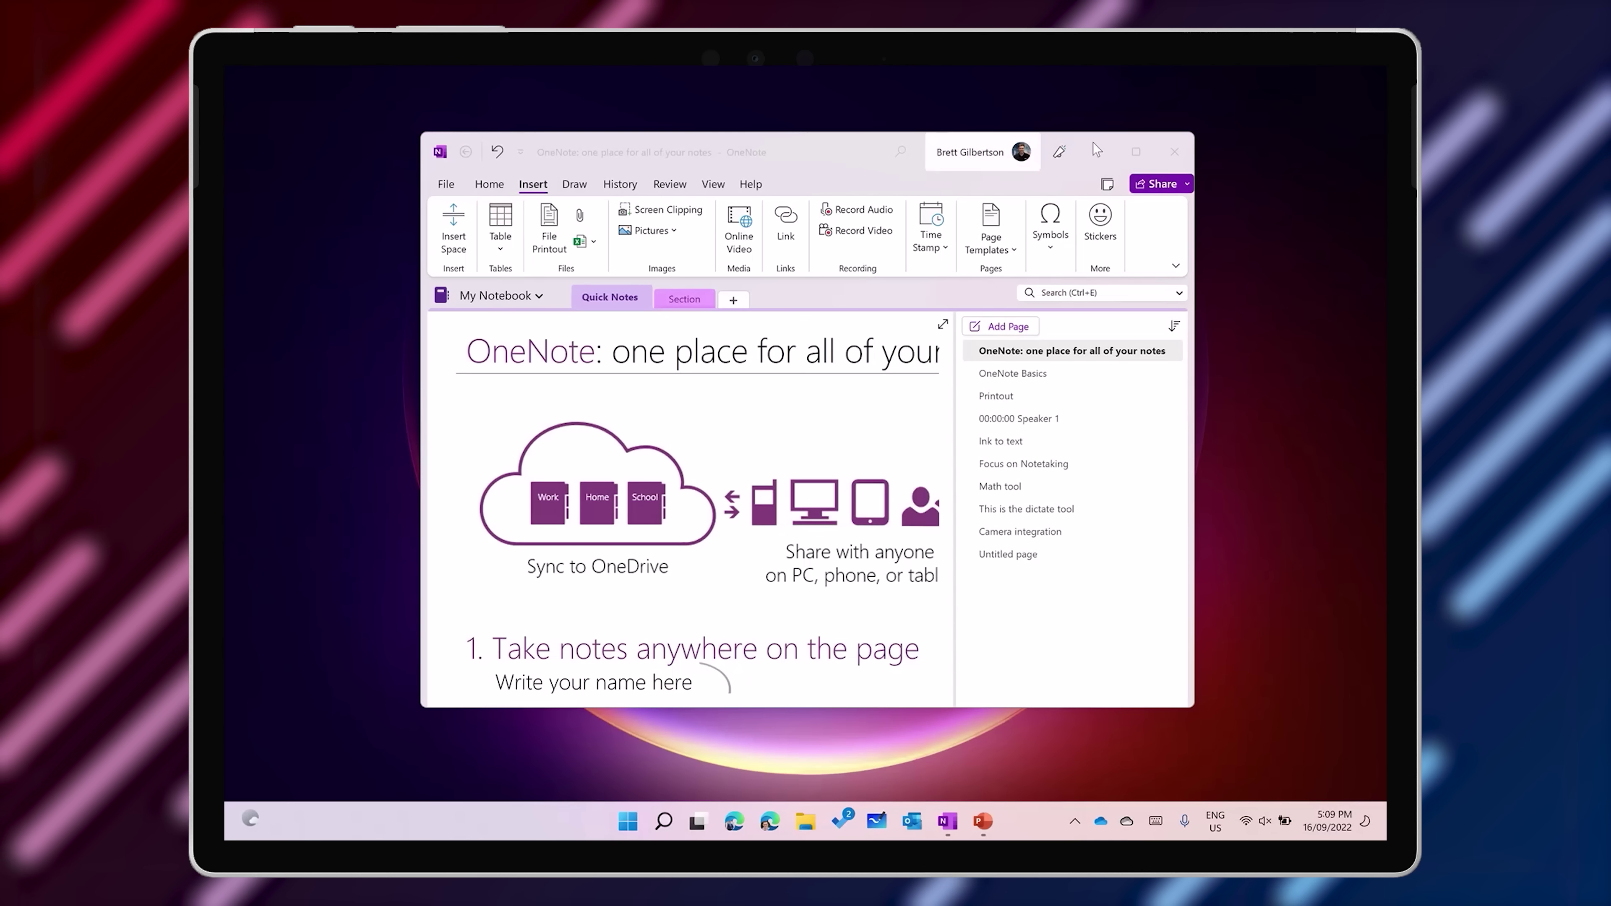
click(1135, 154)
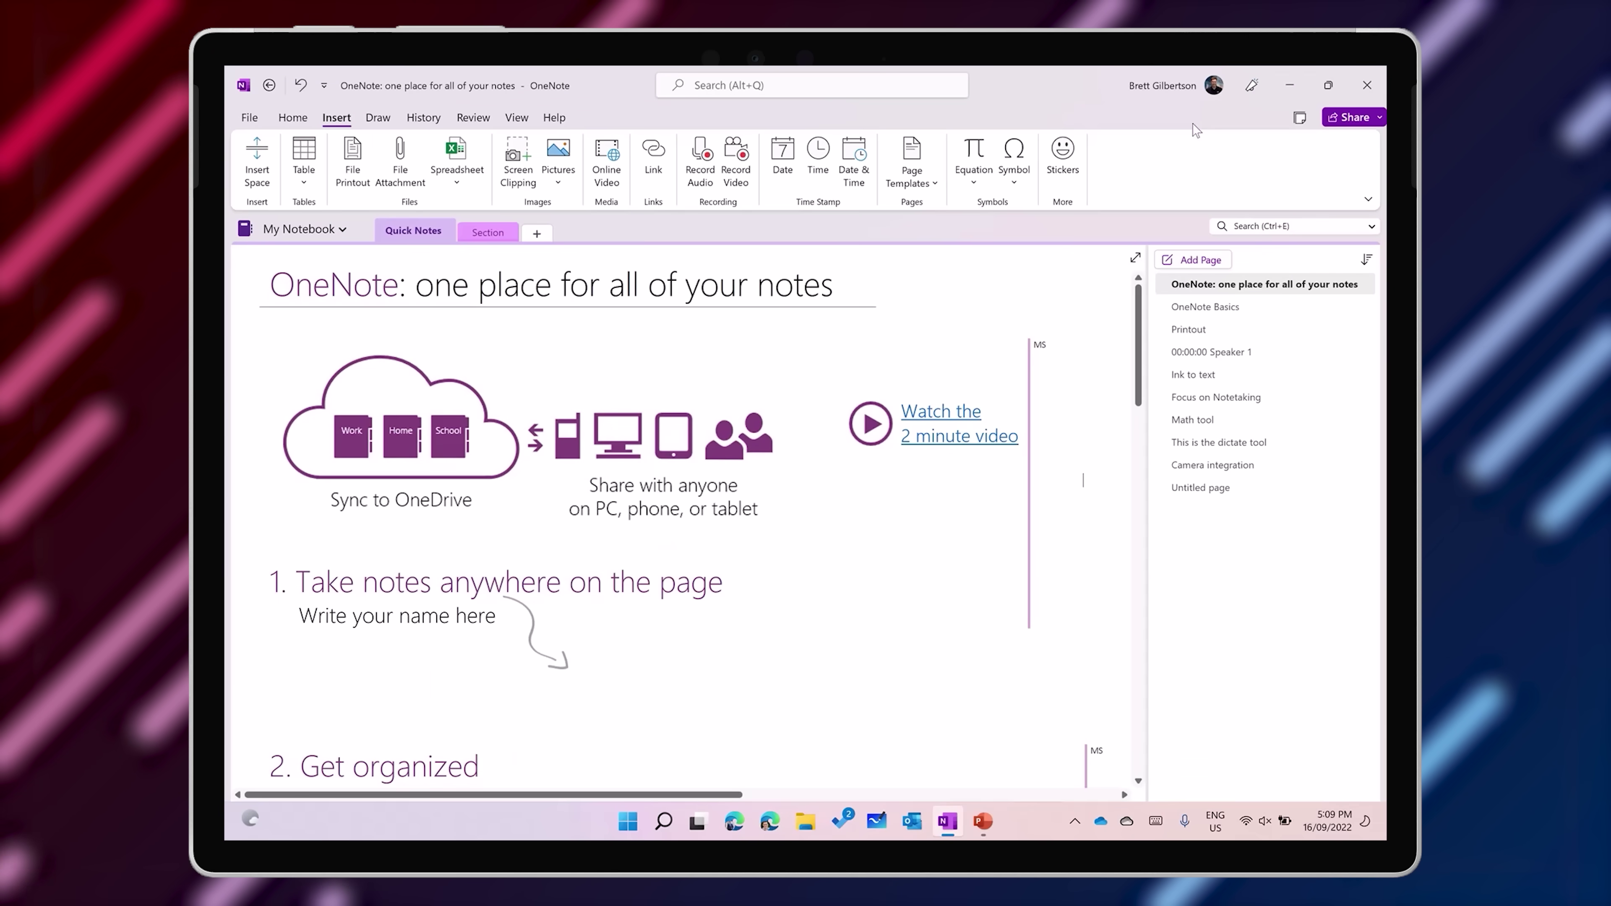
click(1325, 91)
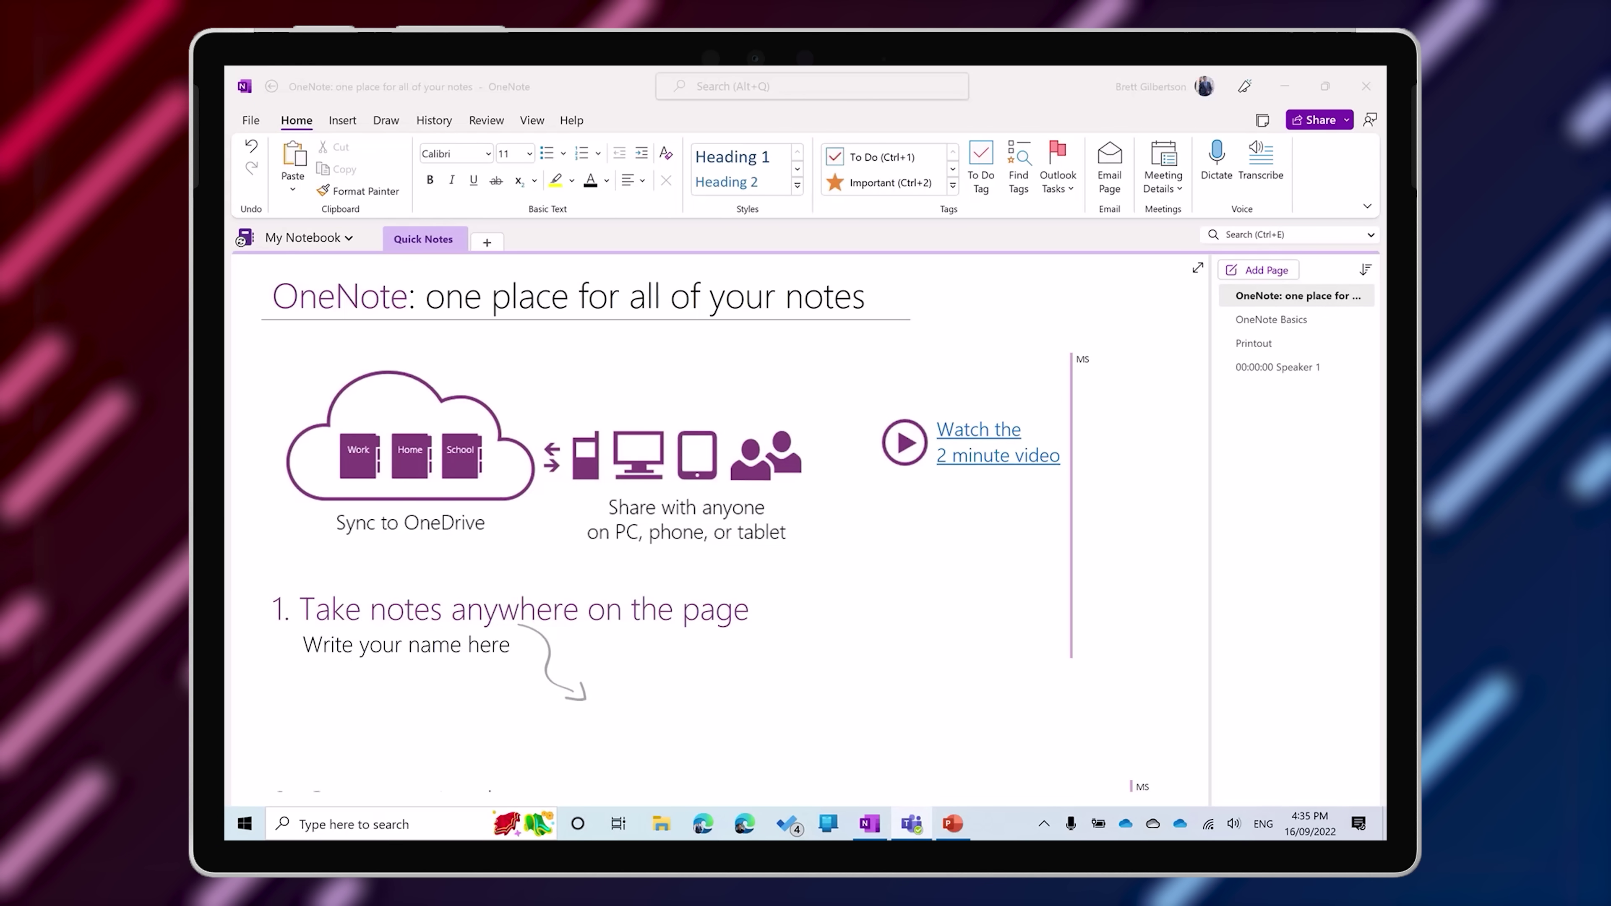
Dock the notebooks list as a widened pane and collapse the Oranga Tamariki and second notebooks
click(333, 219)
click(311, 240)
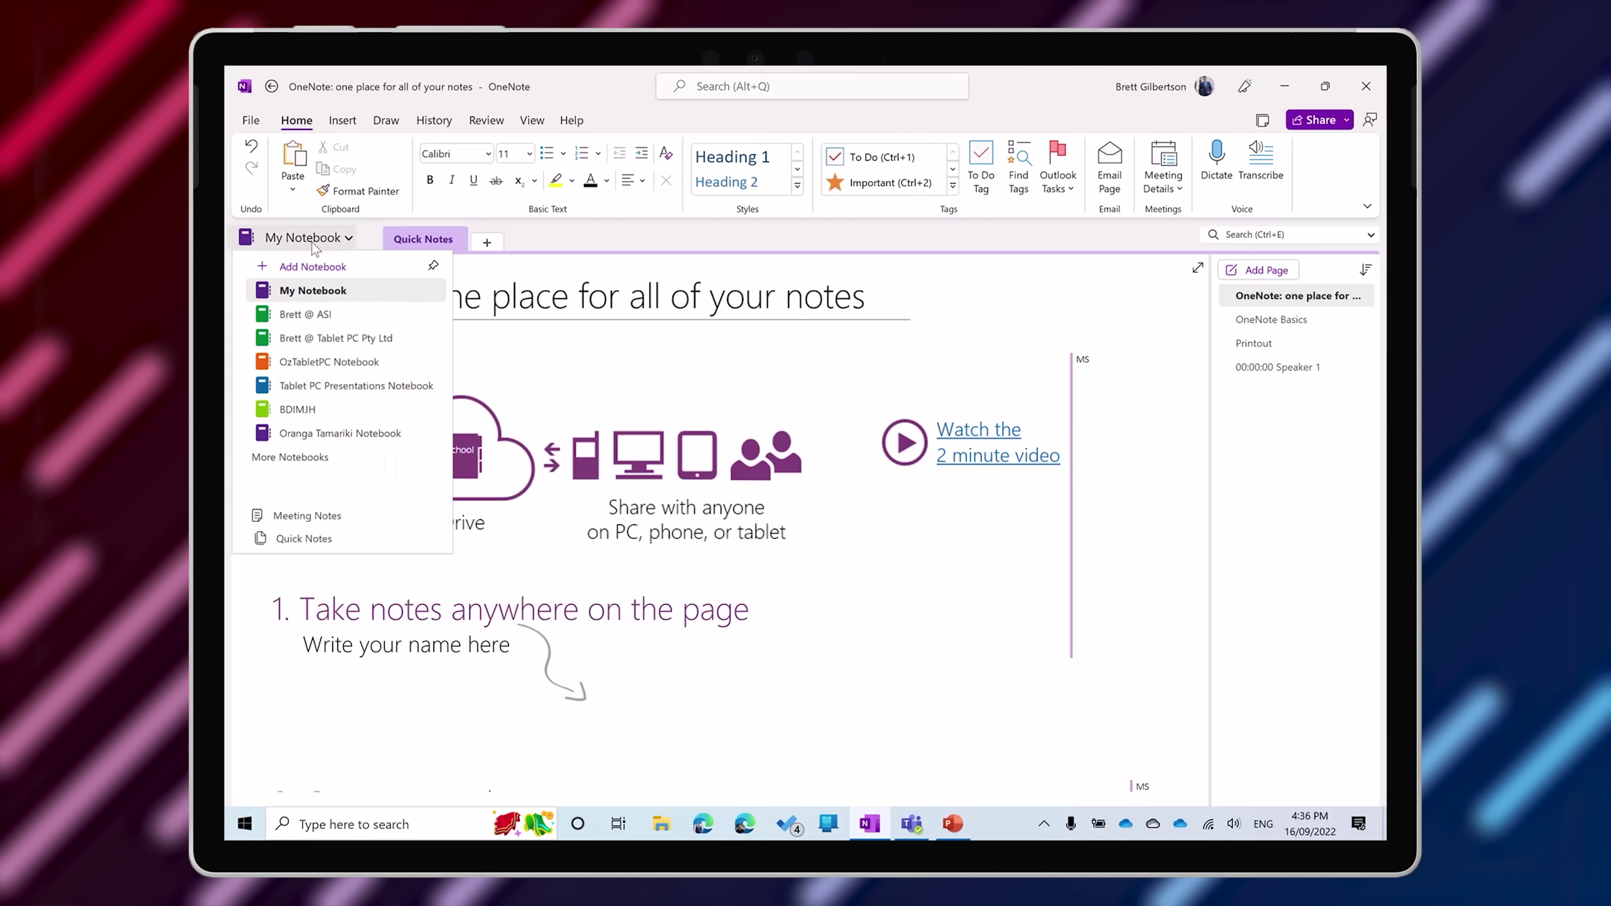
click(427, 240)
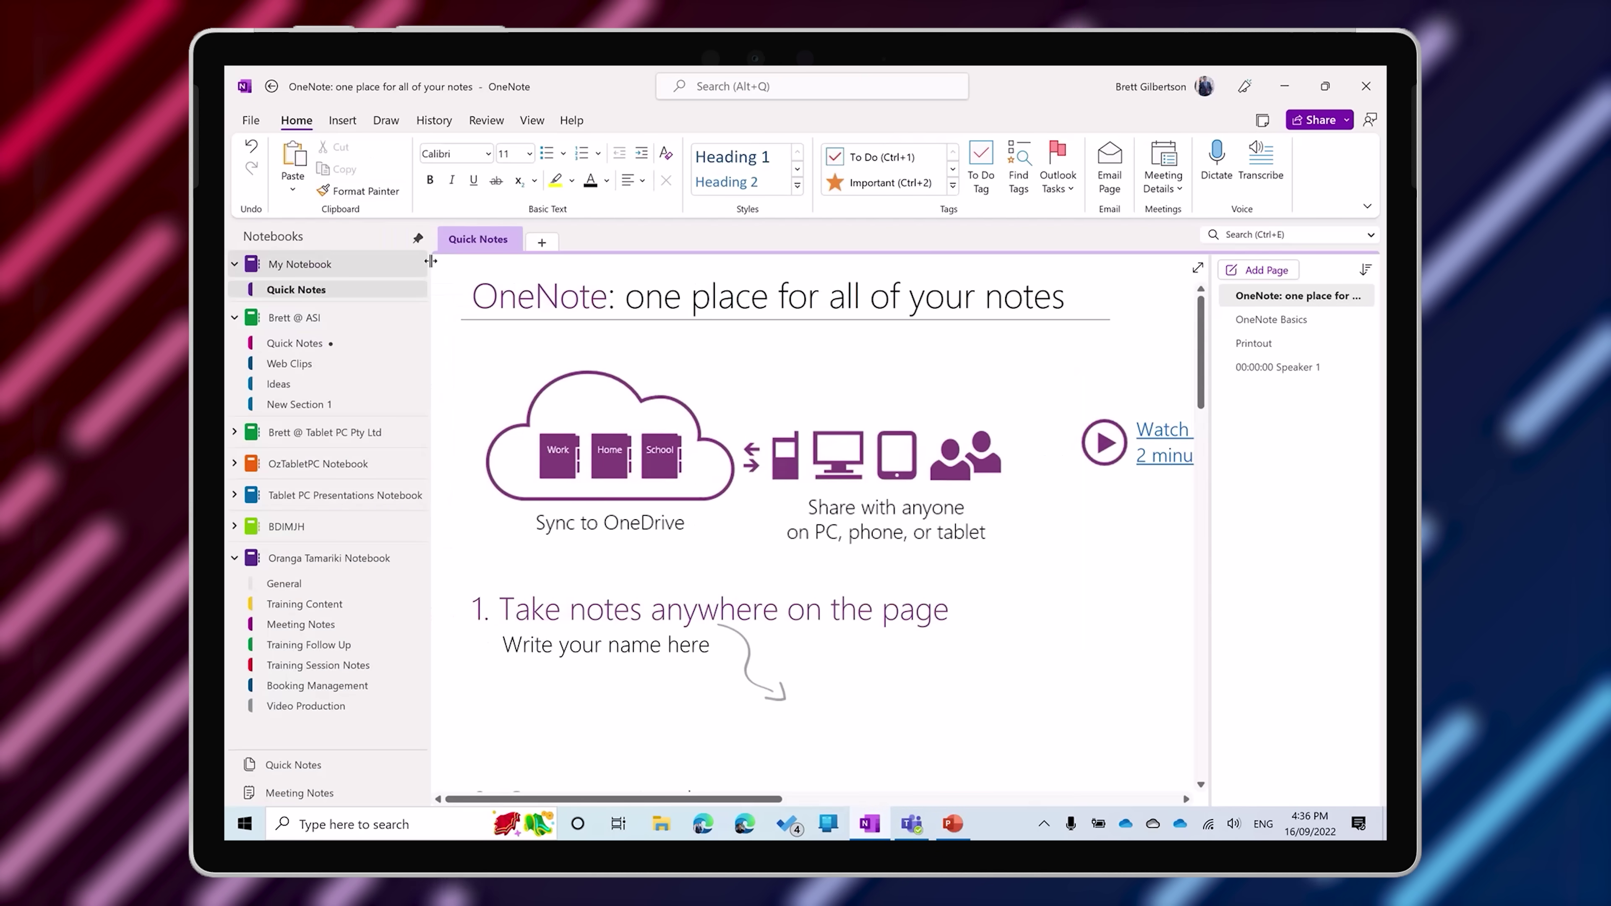
drag(429, 287, 480, 290)
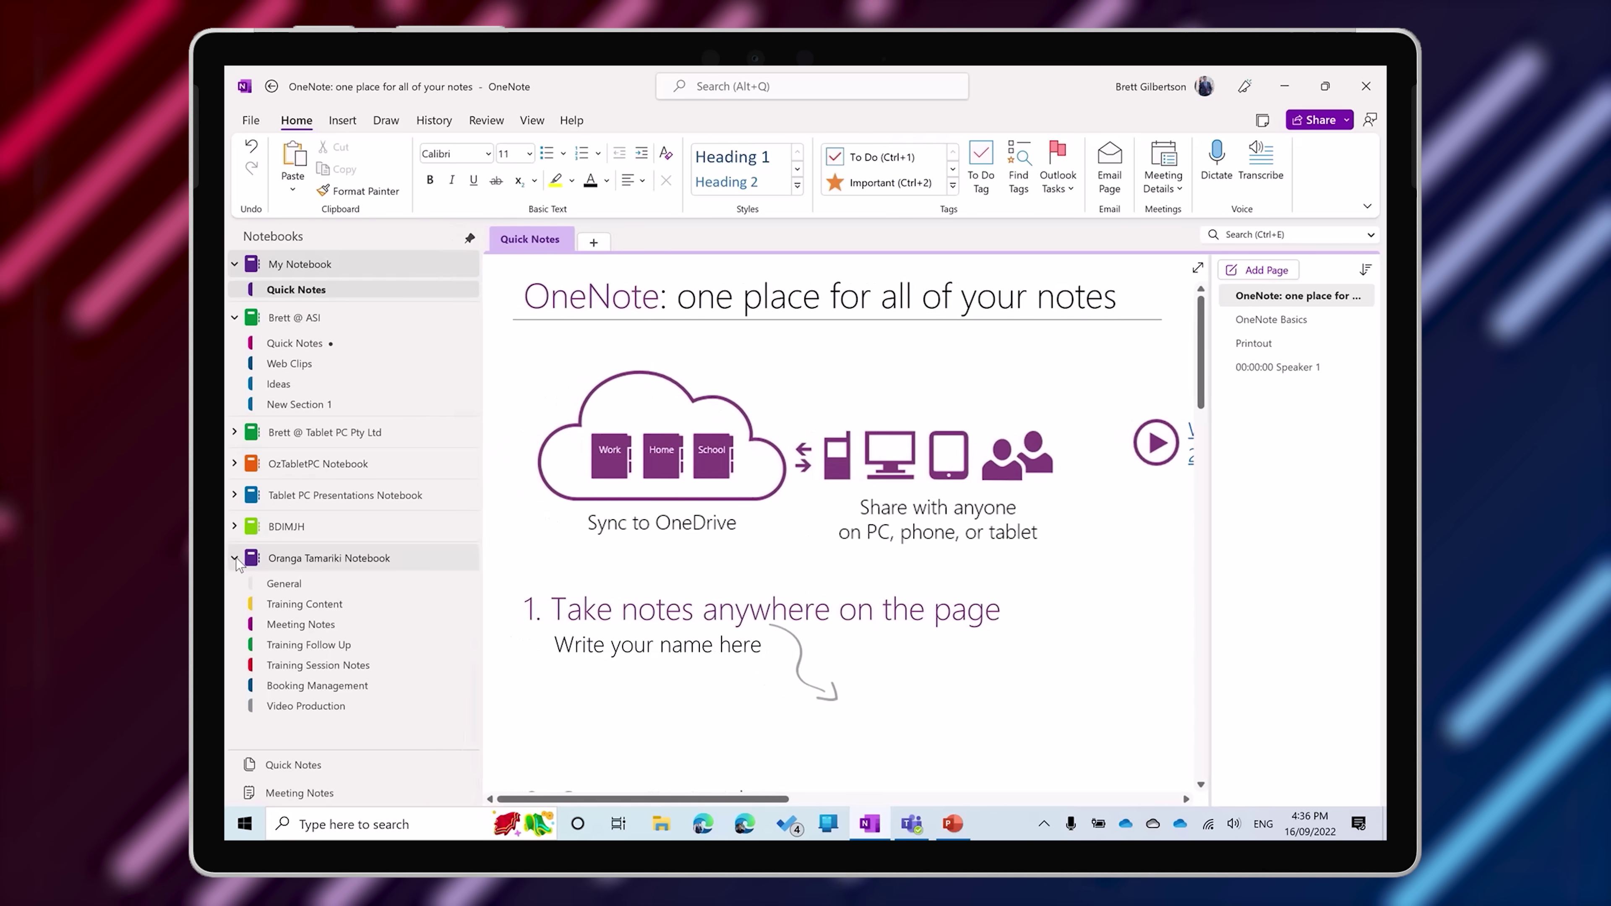
click(234, 558)
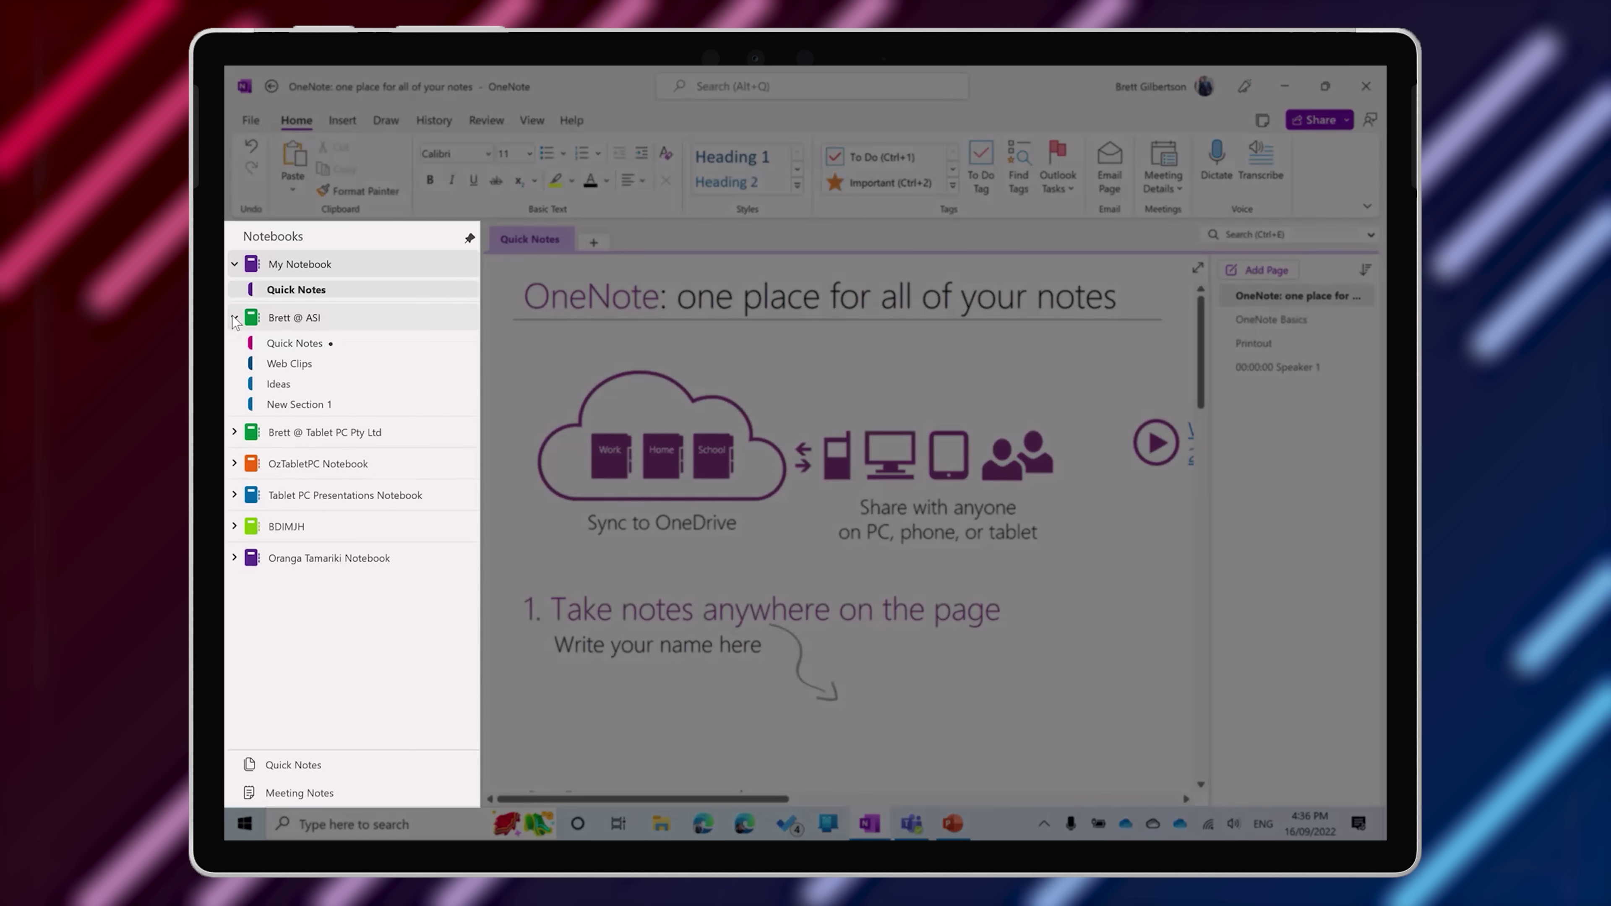
click(235, 317)
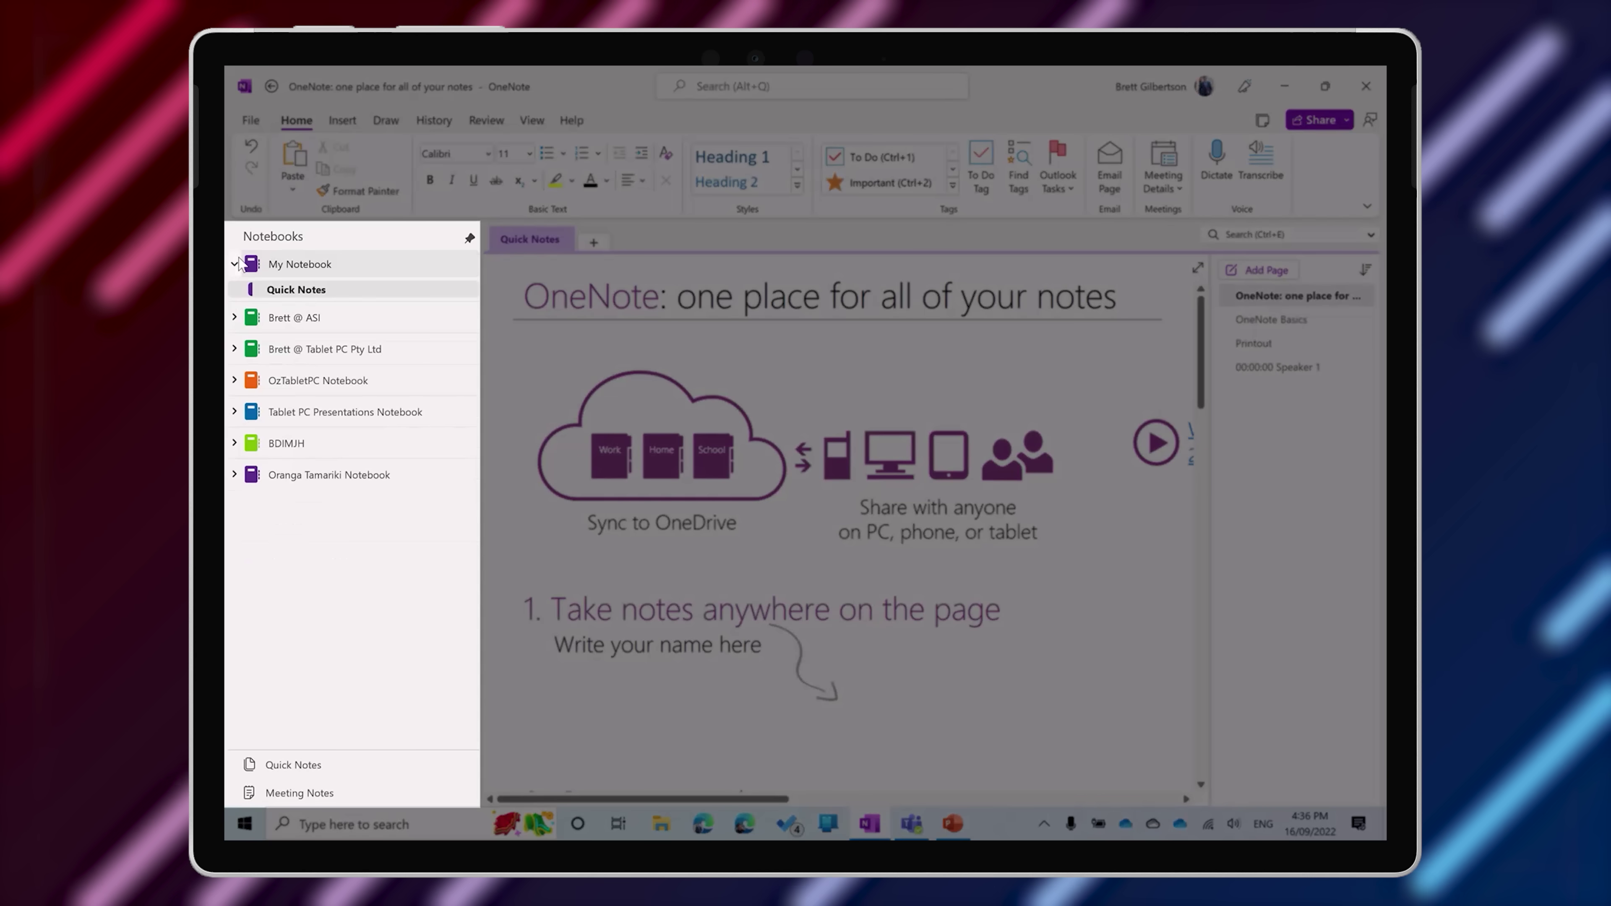
click(234, 317)
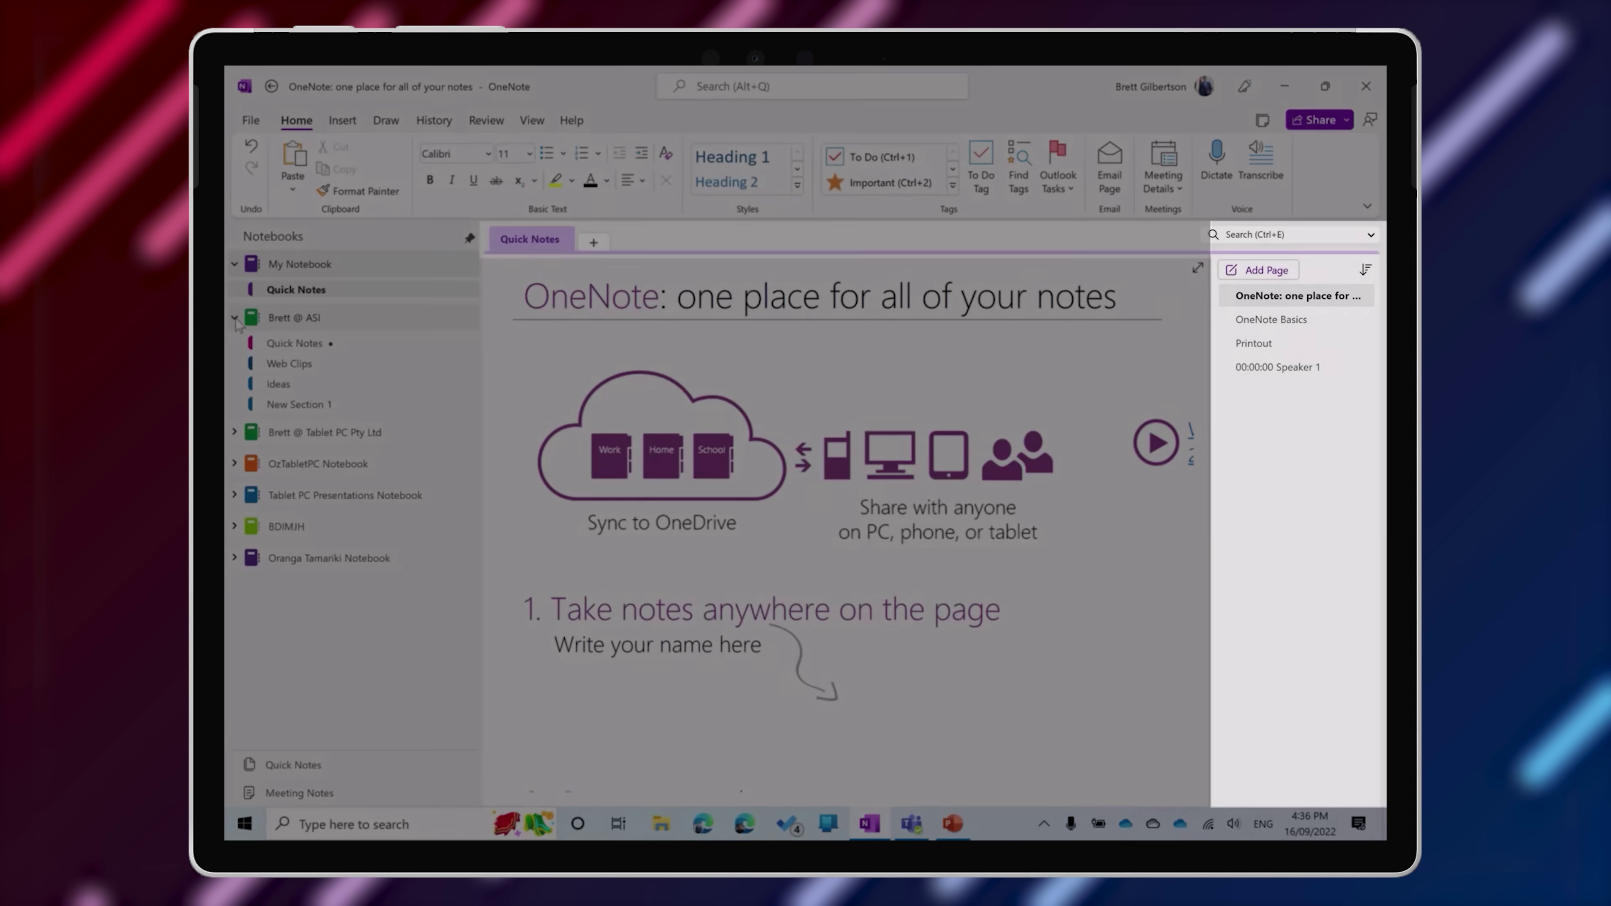
click(234, 318)
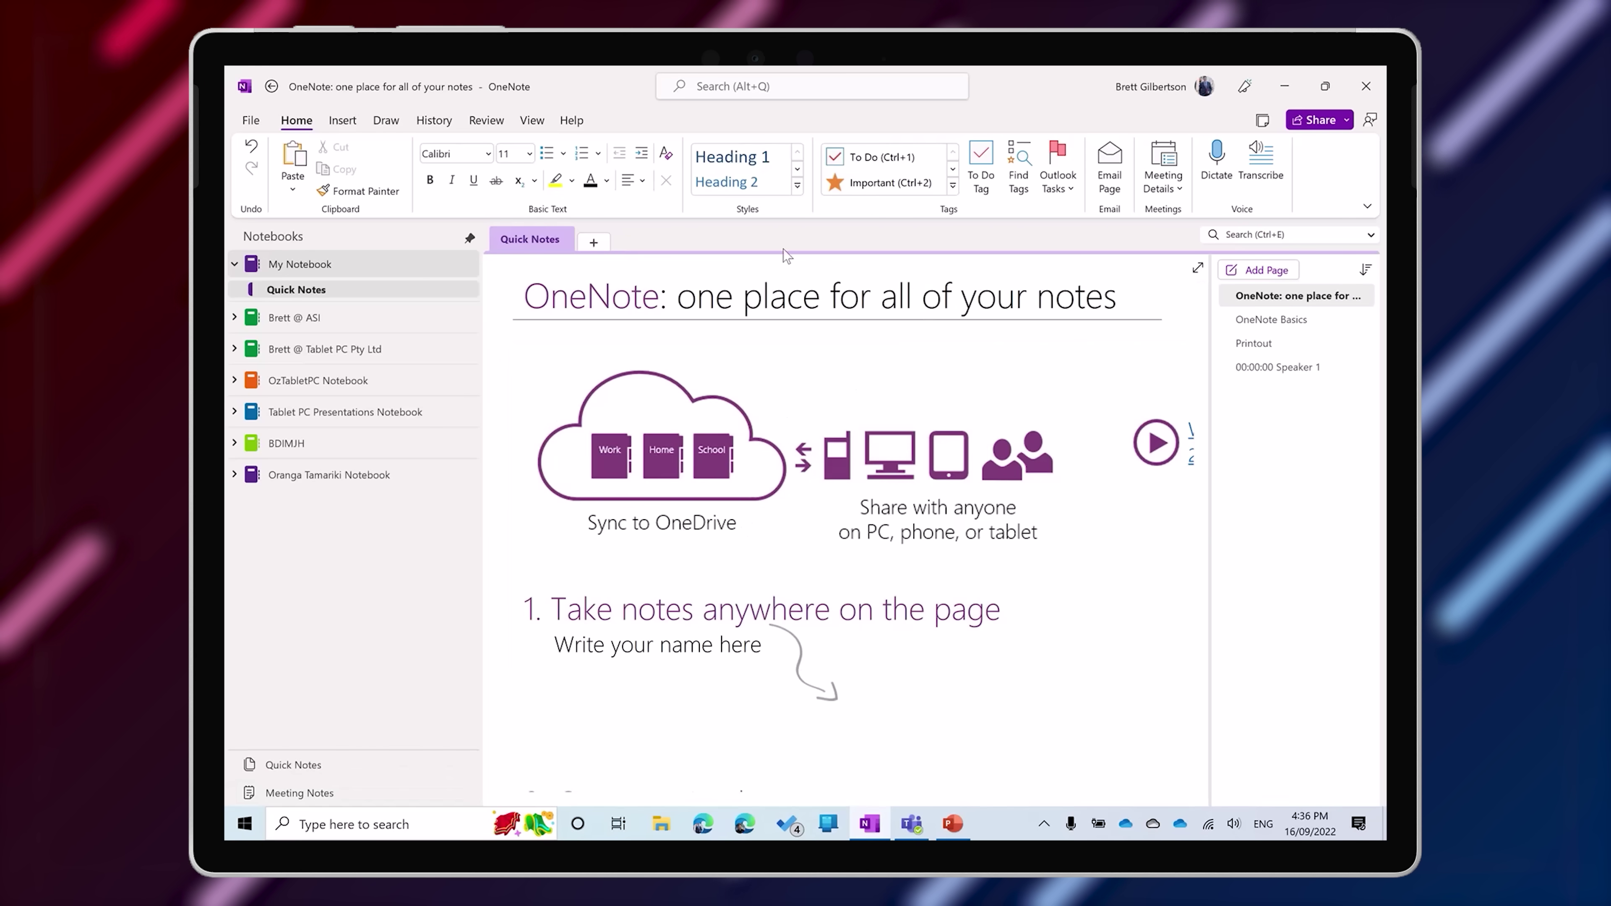
Add a section named 'Section' to My Notebook and title its page 'Page'
click(593, 243)
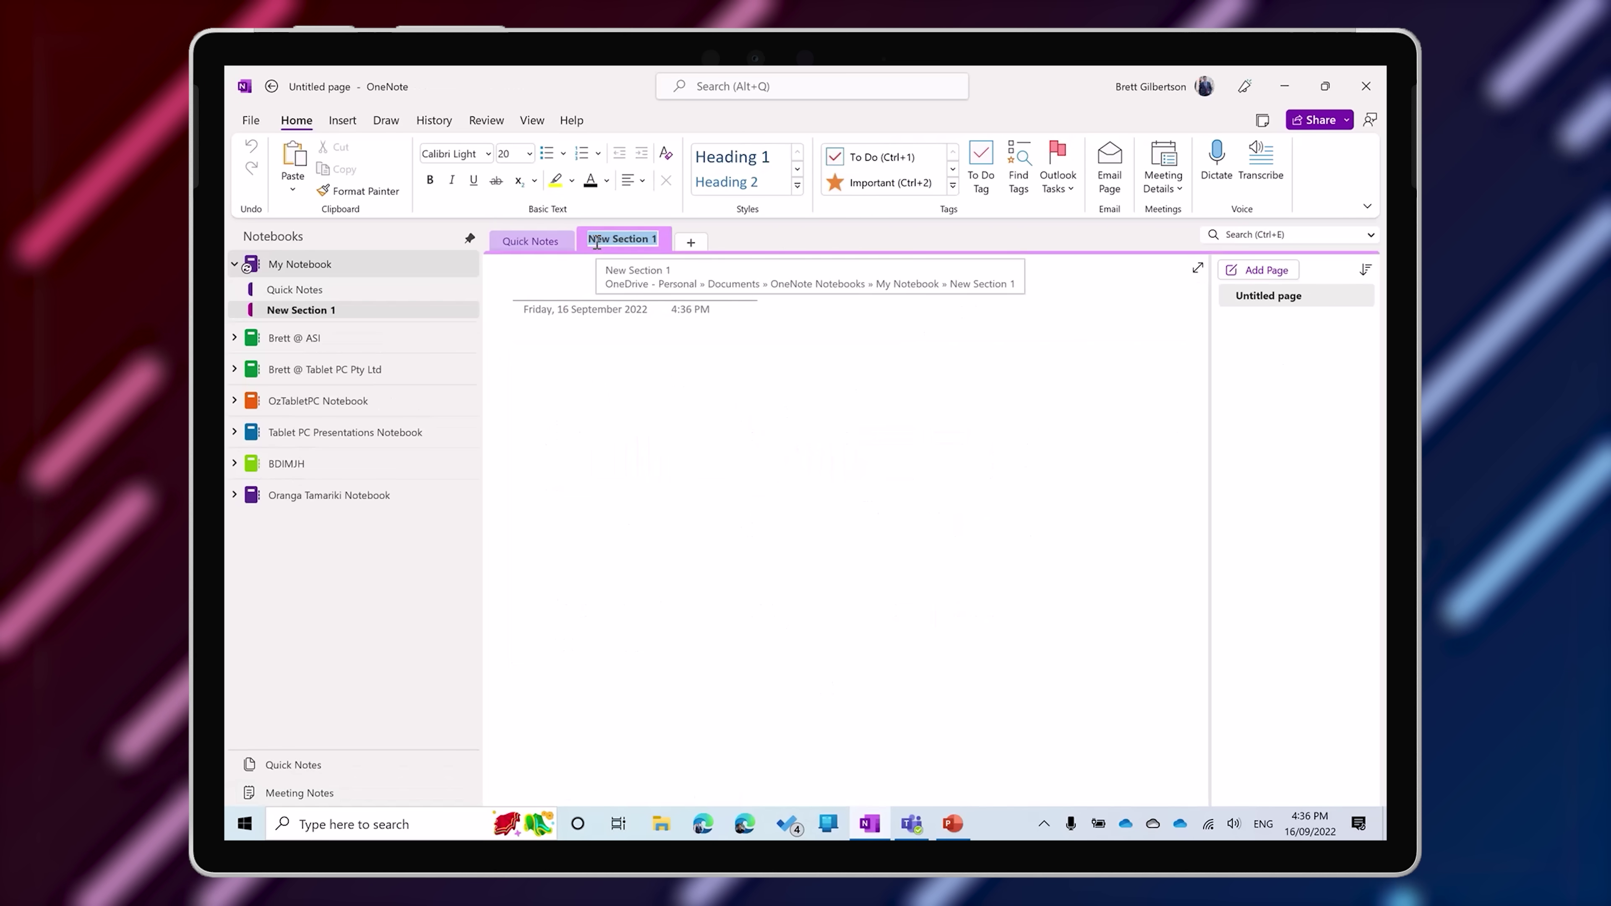
key(BackSpace)
text(Section)
key(Return)
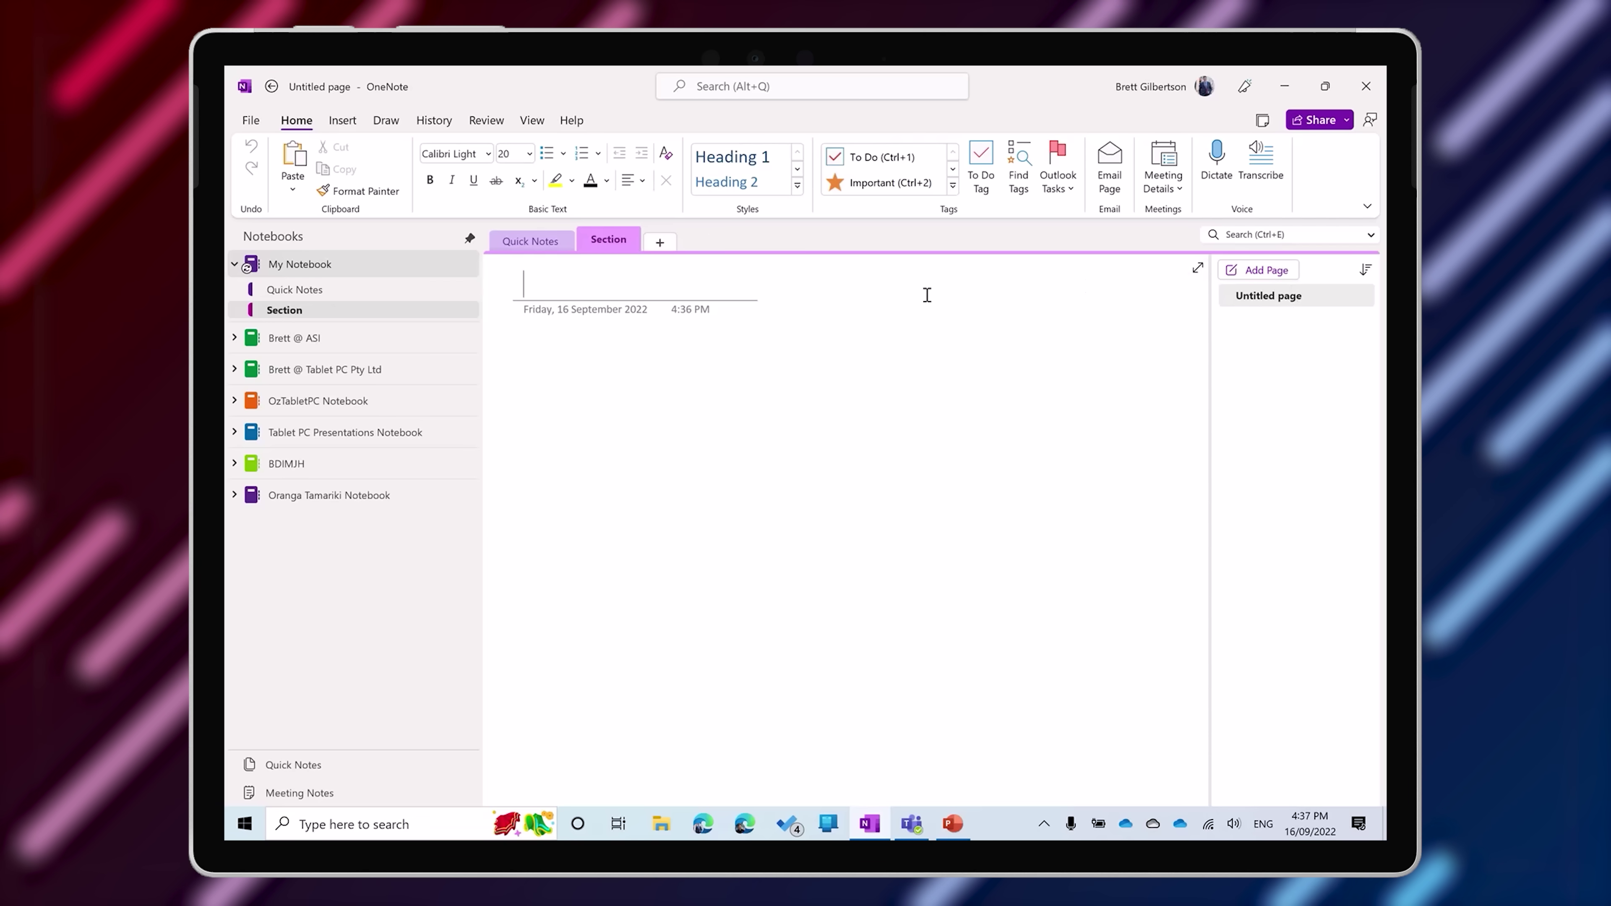
click(638, 283)
text(Page)
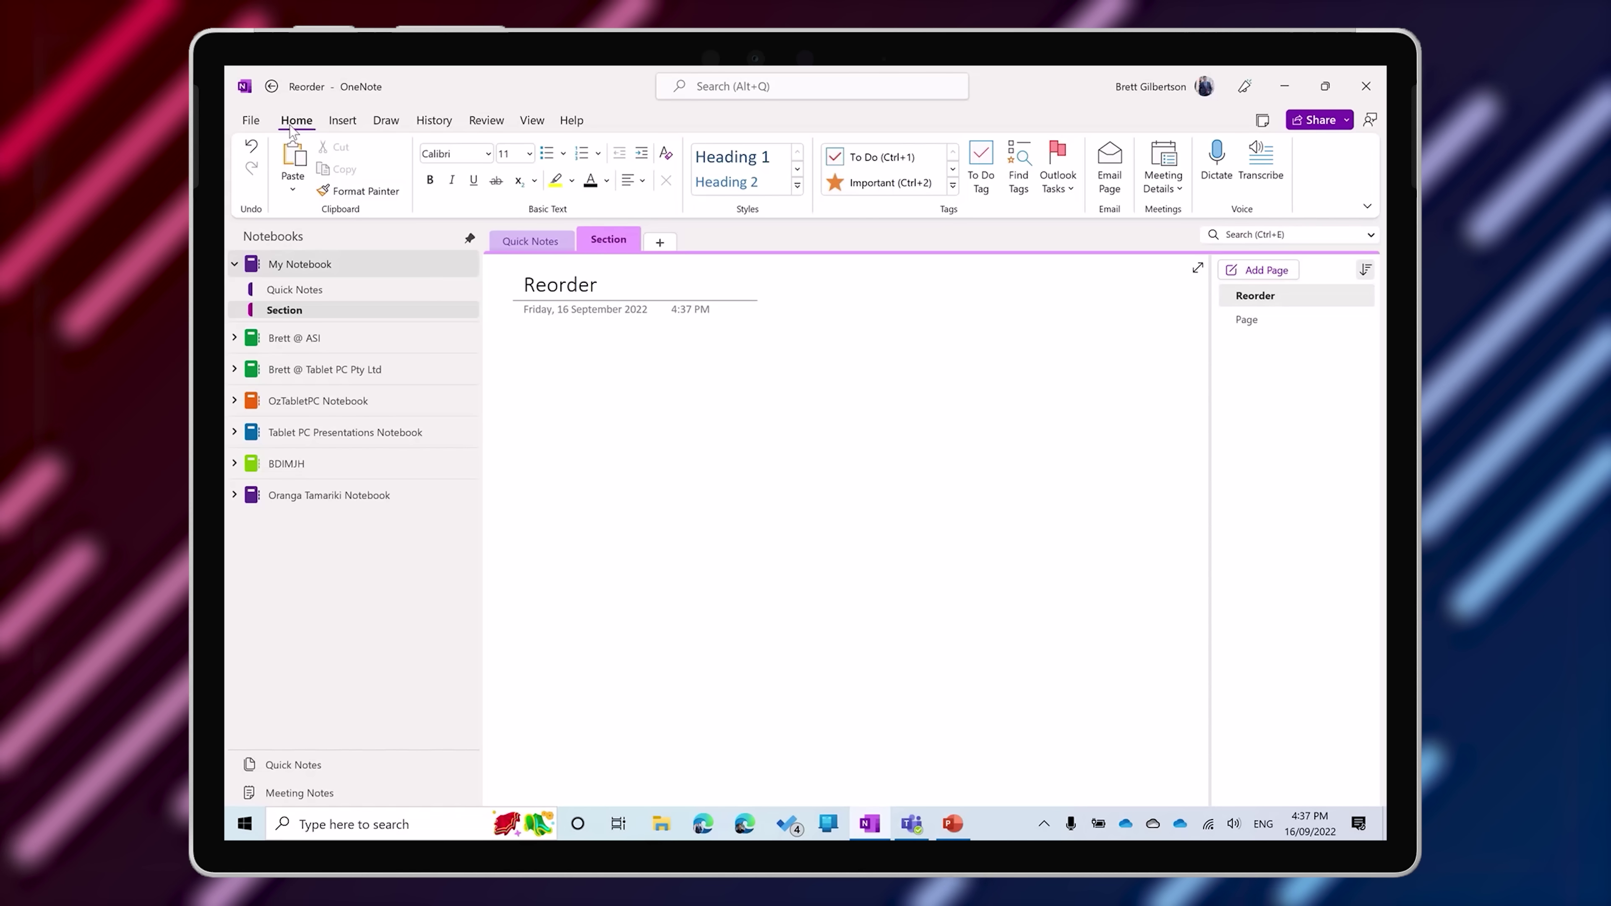
Check 'Move page list to the left' under File > Options > Display and confirm with OK
click(251, 120)
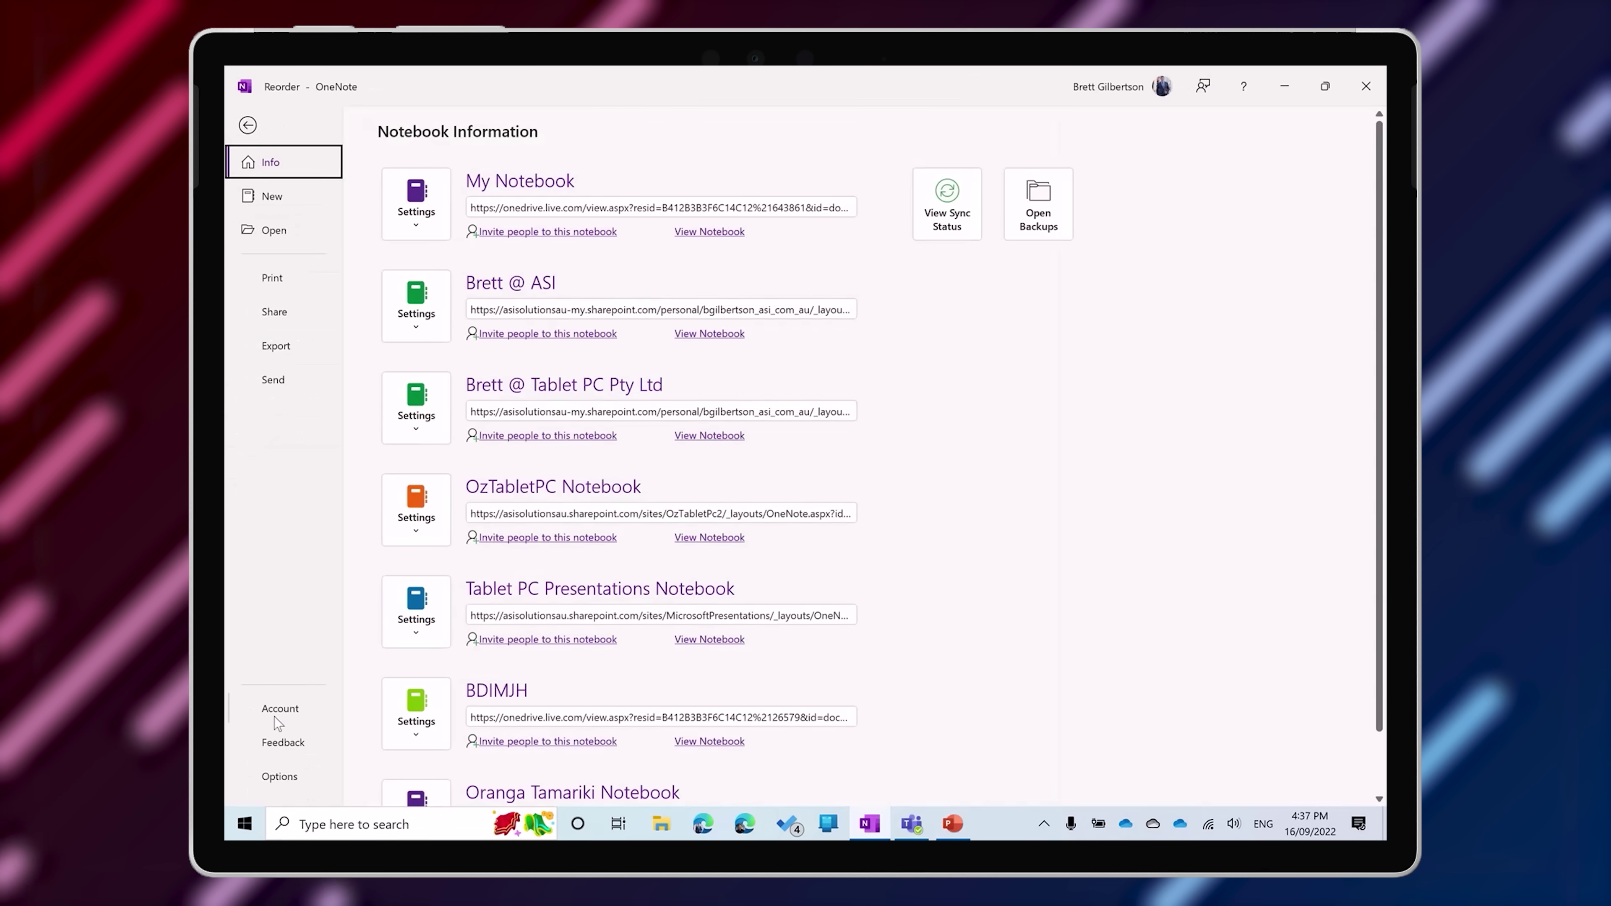
click(302, 786)
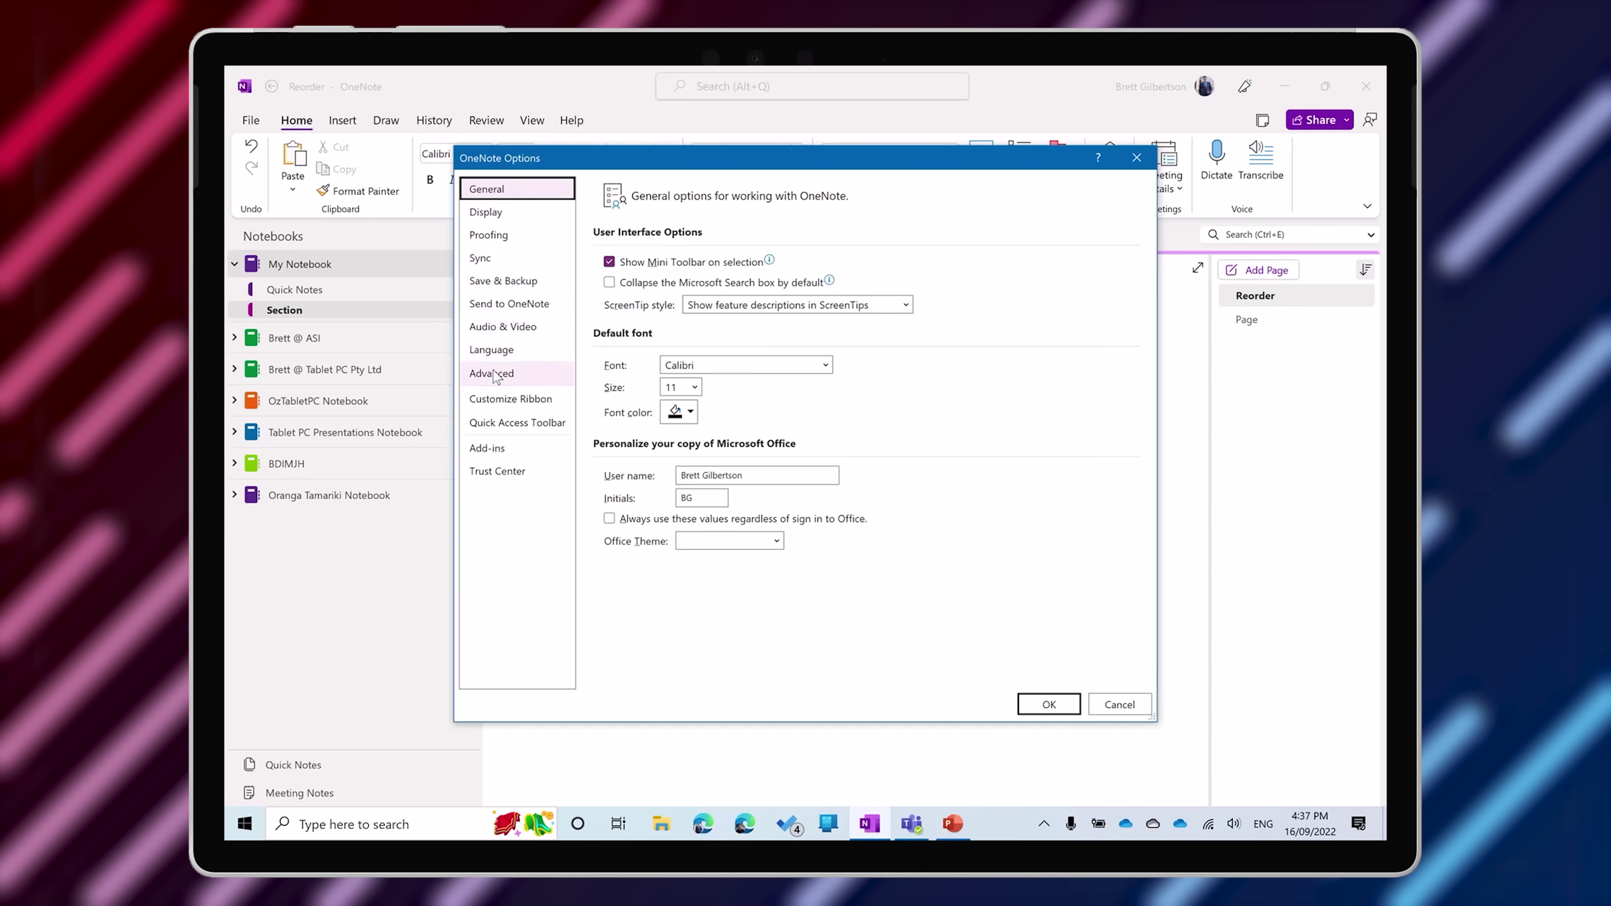
click(488, 212)
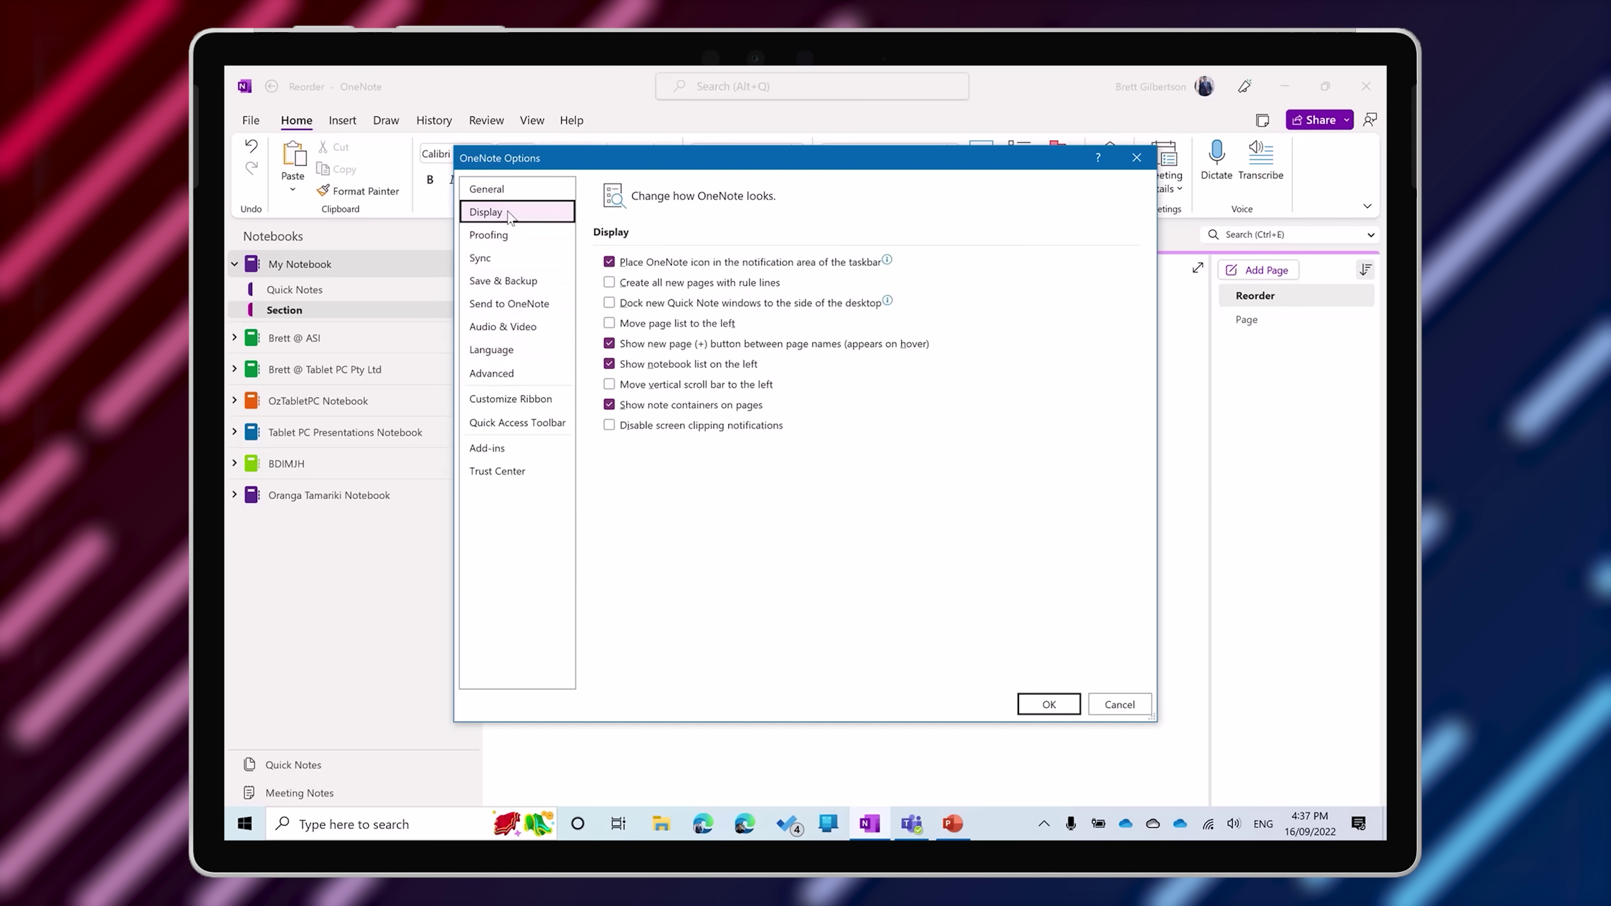
click(653, 327)
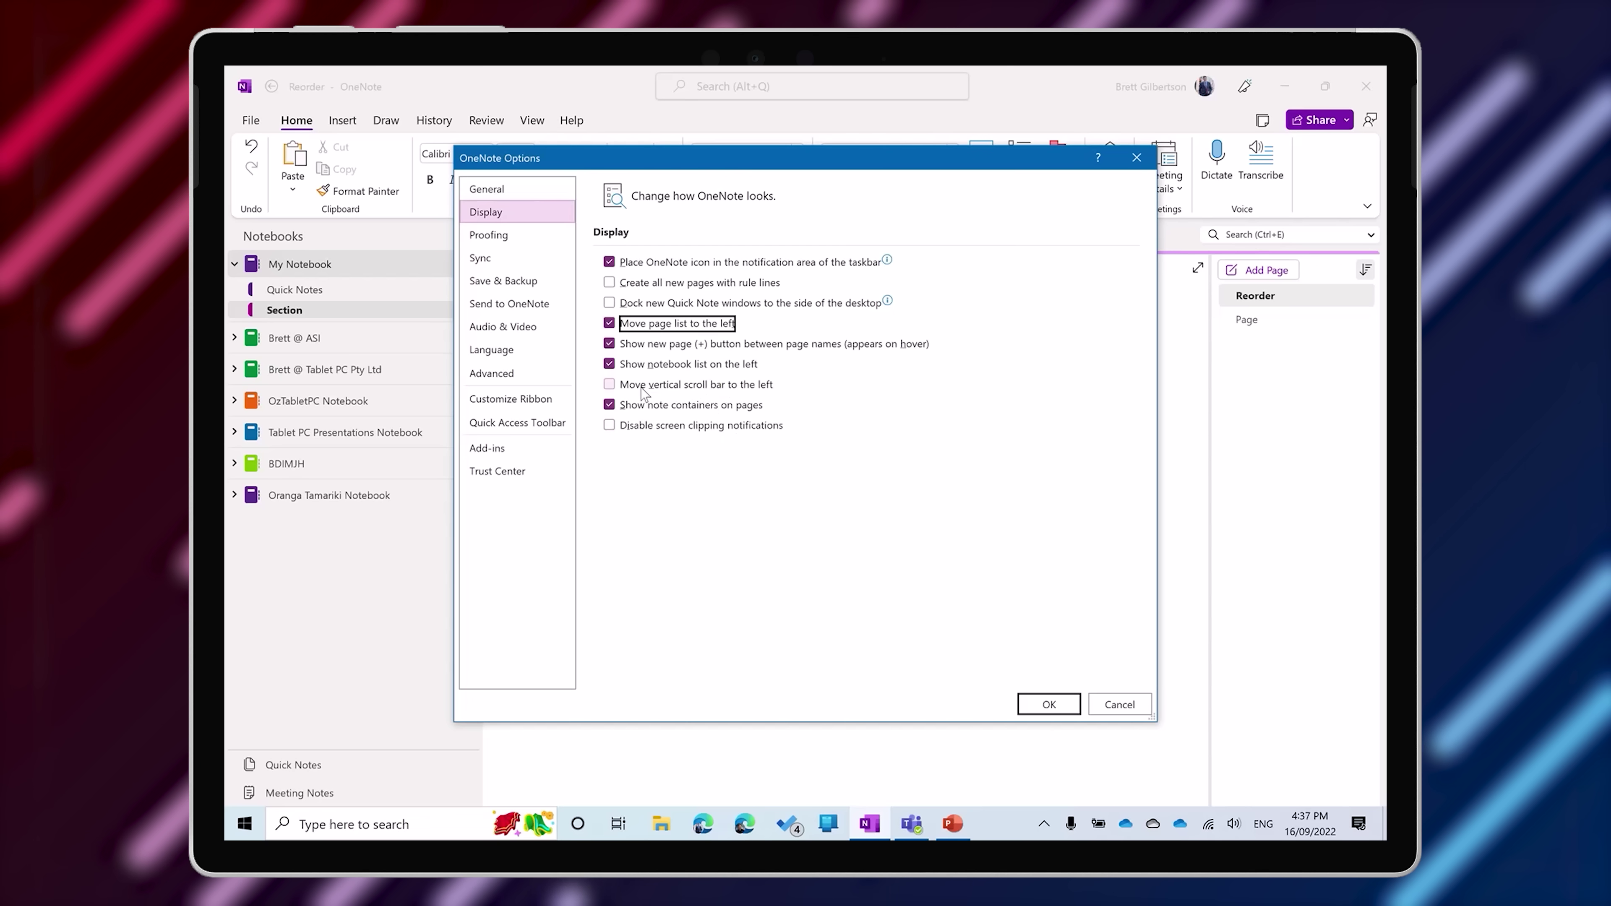
click(1049, 705)
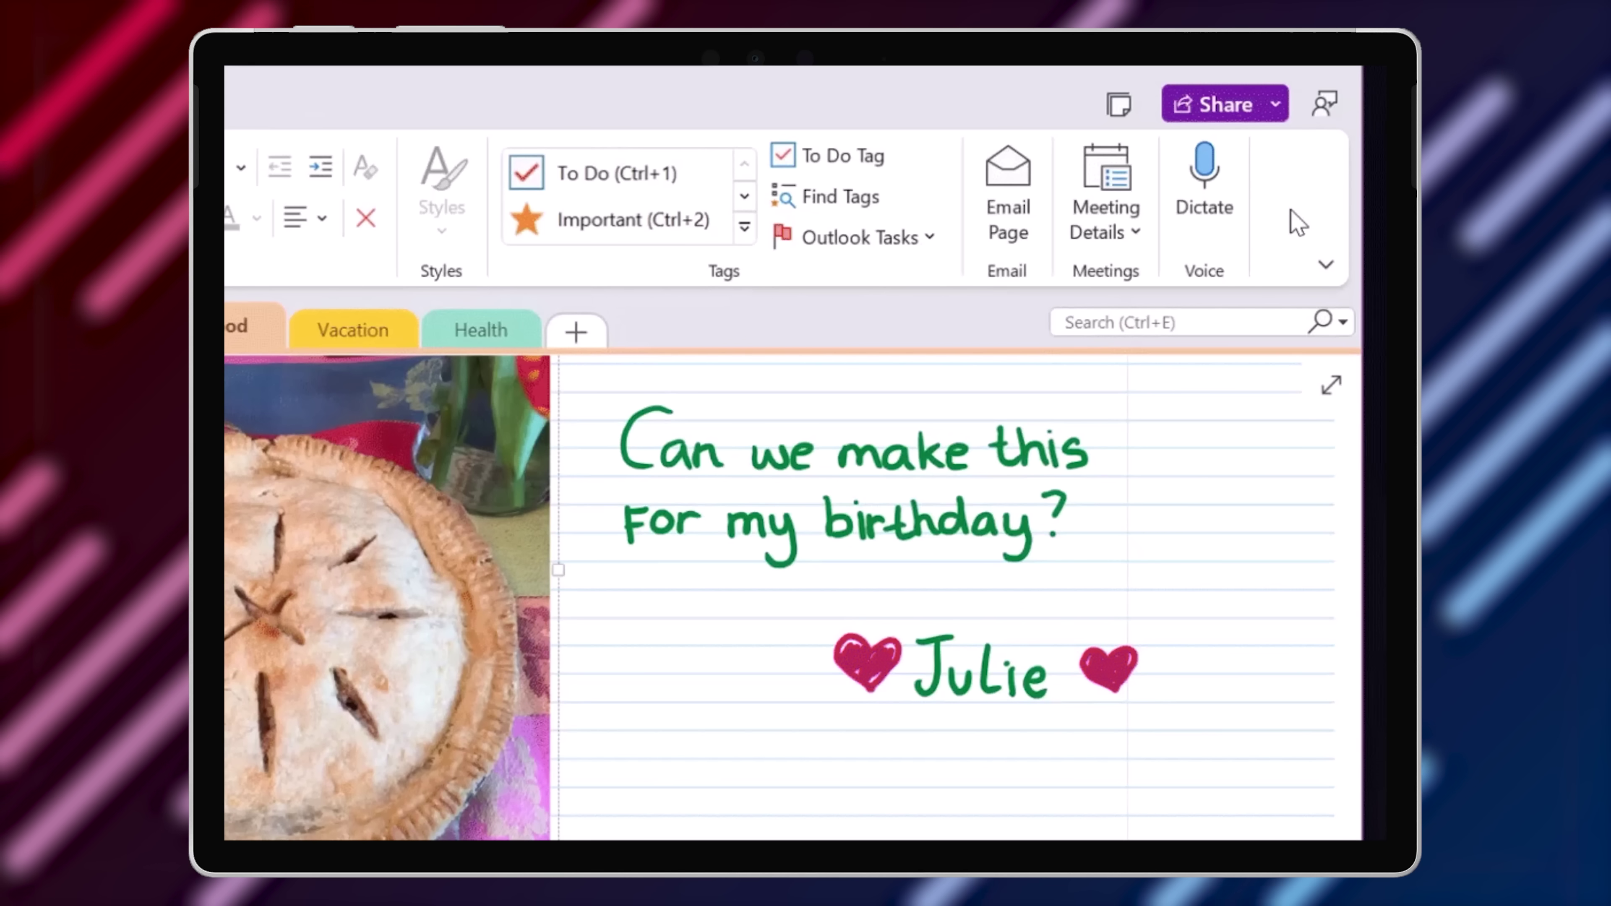
Choose Simplified Ribbon from the ribbon display options, then reopen the options menu
click(1326, 265)
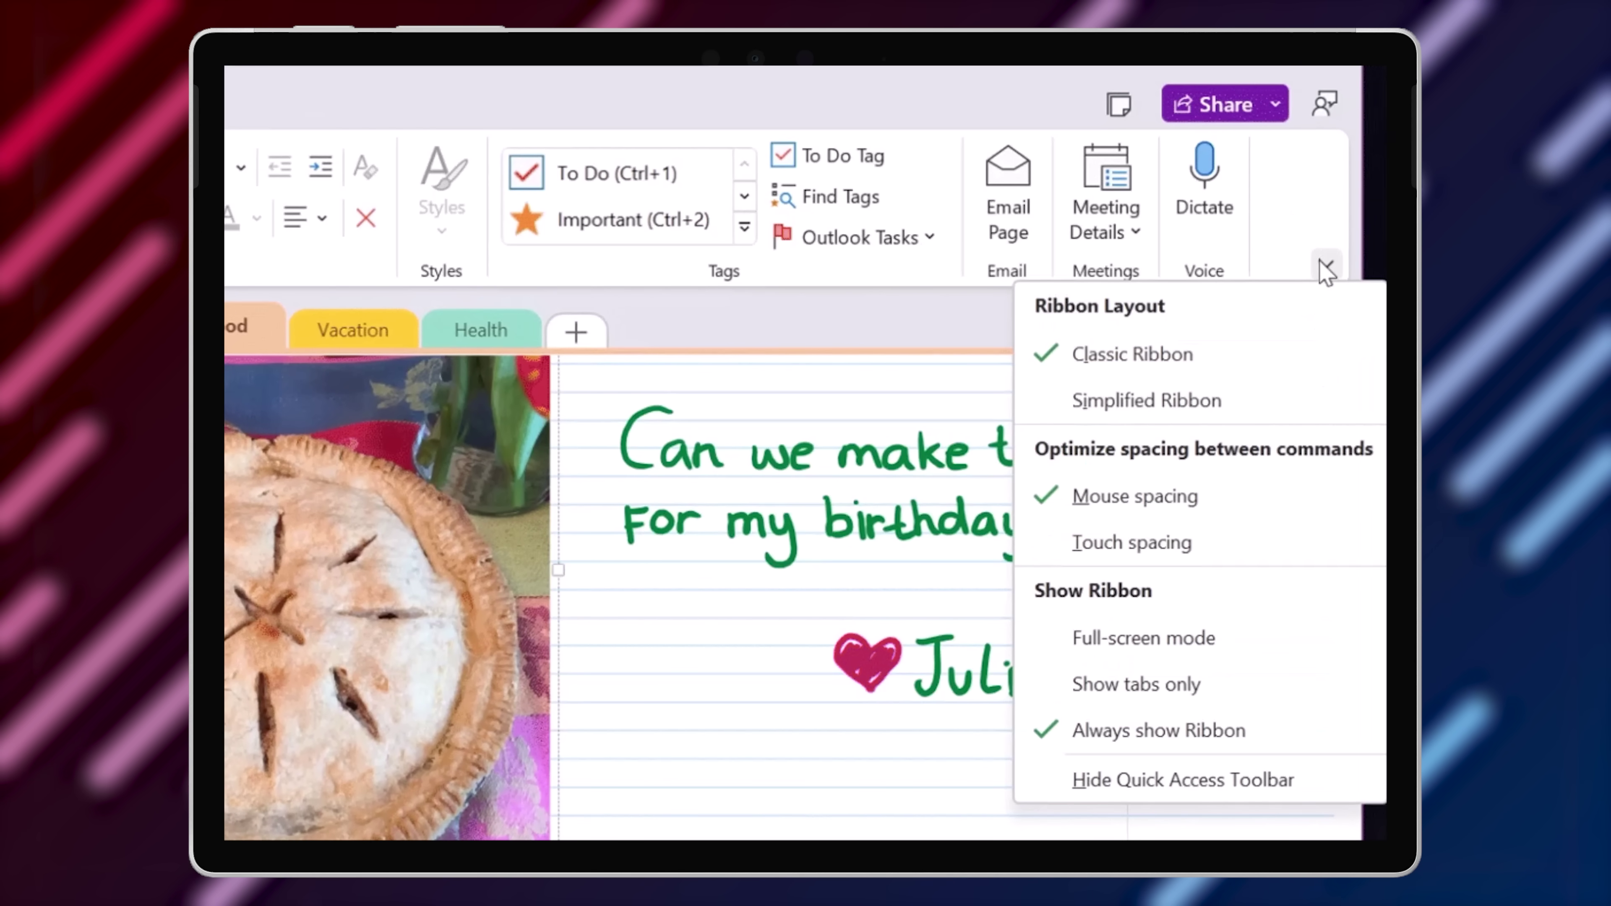
click(1256, 416)
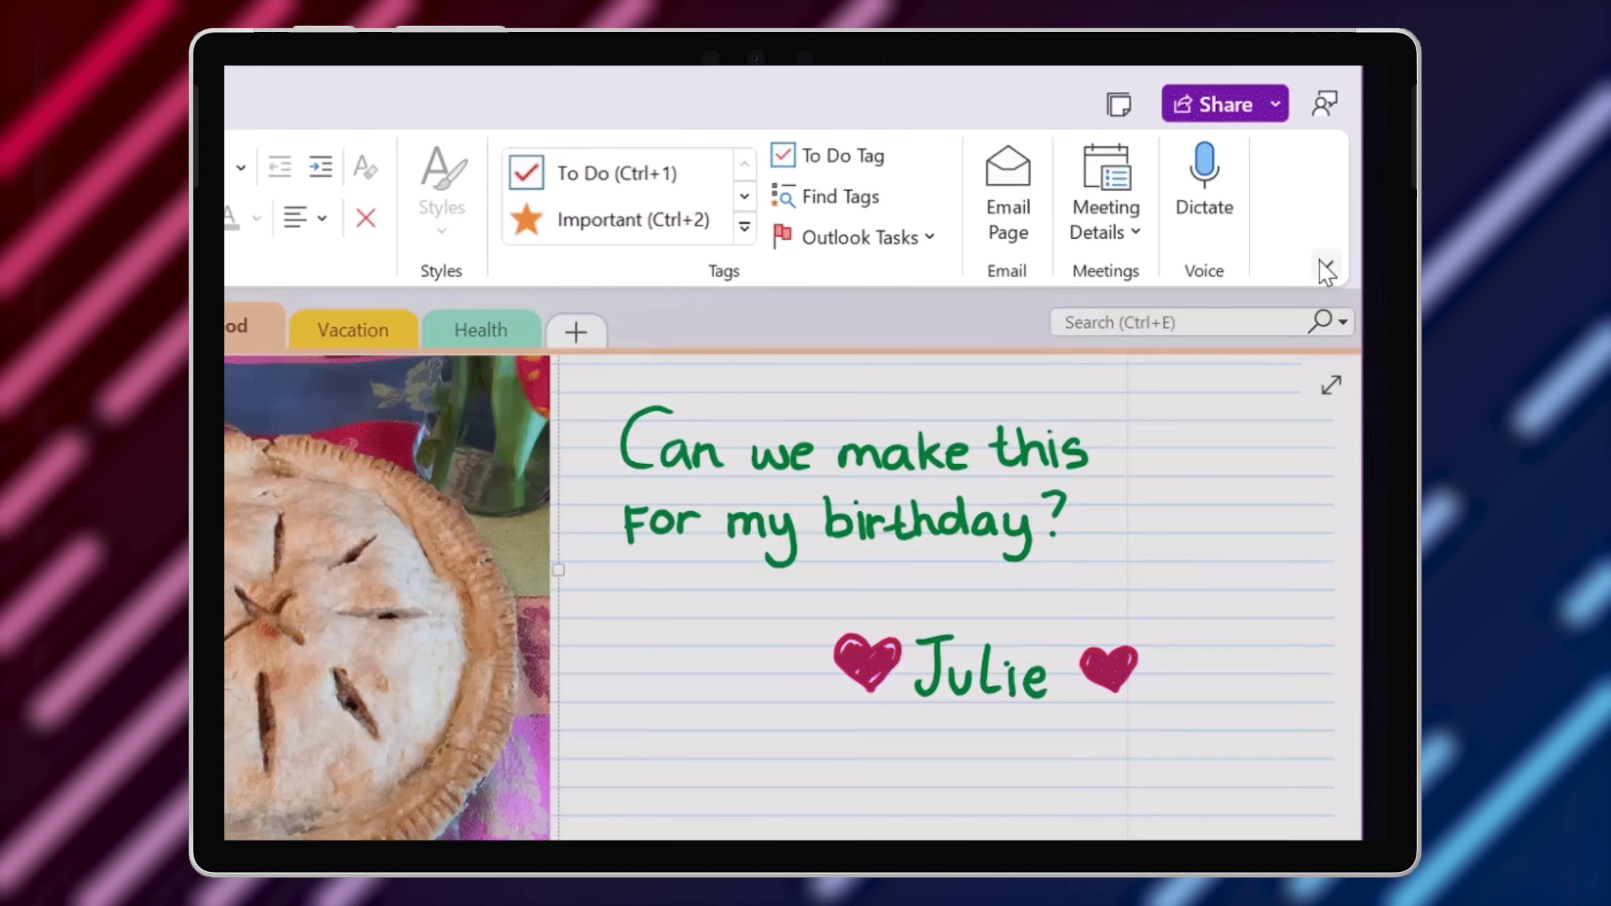
click(1326, 269)
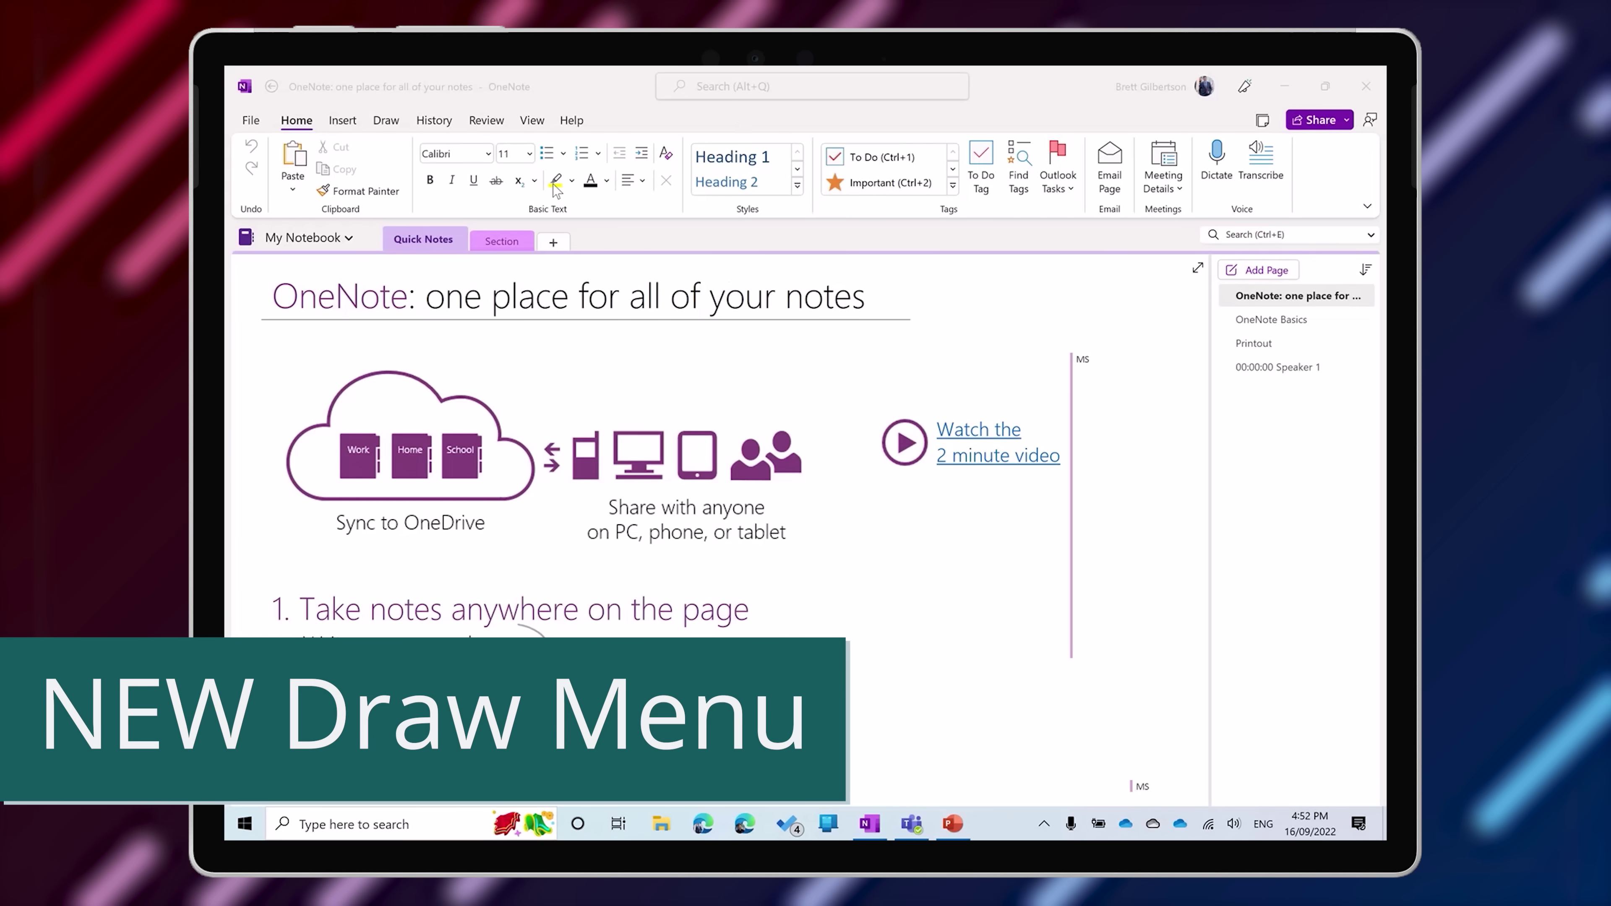
Turn on Ink to Shape and draw a circle, an arrow and a square as clean shapes
click(386, 120)
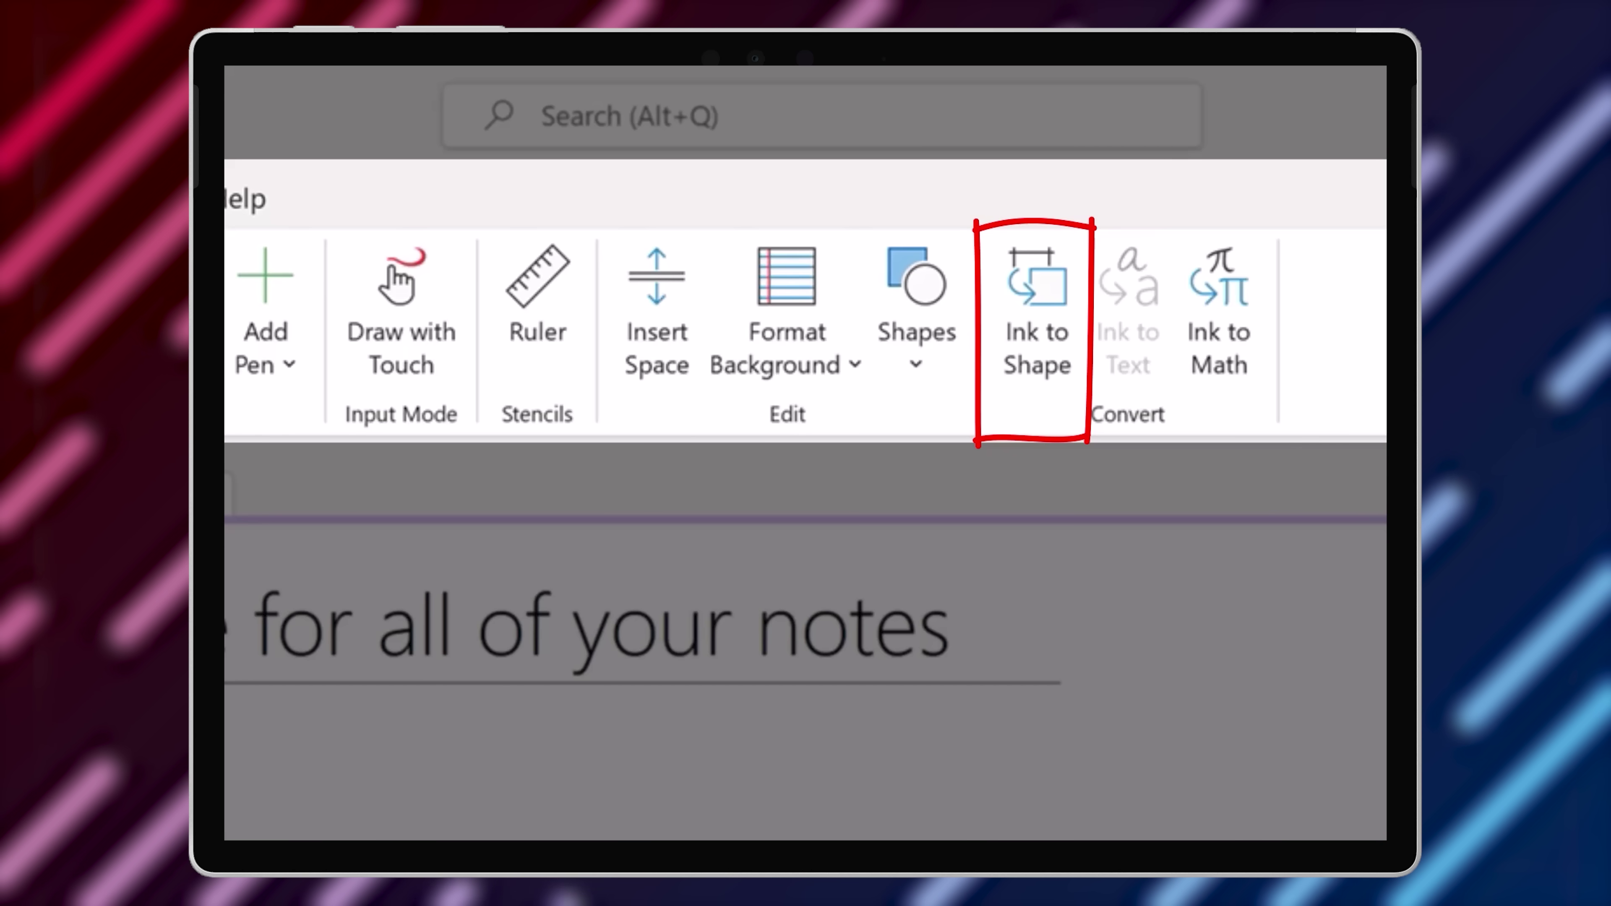
click(1037, 312)
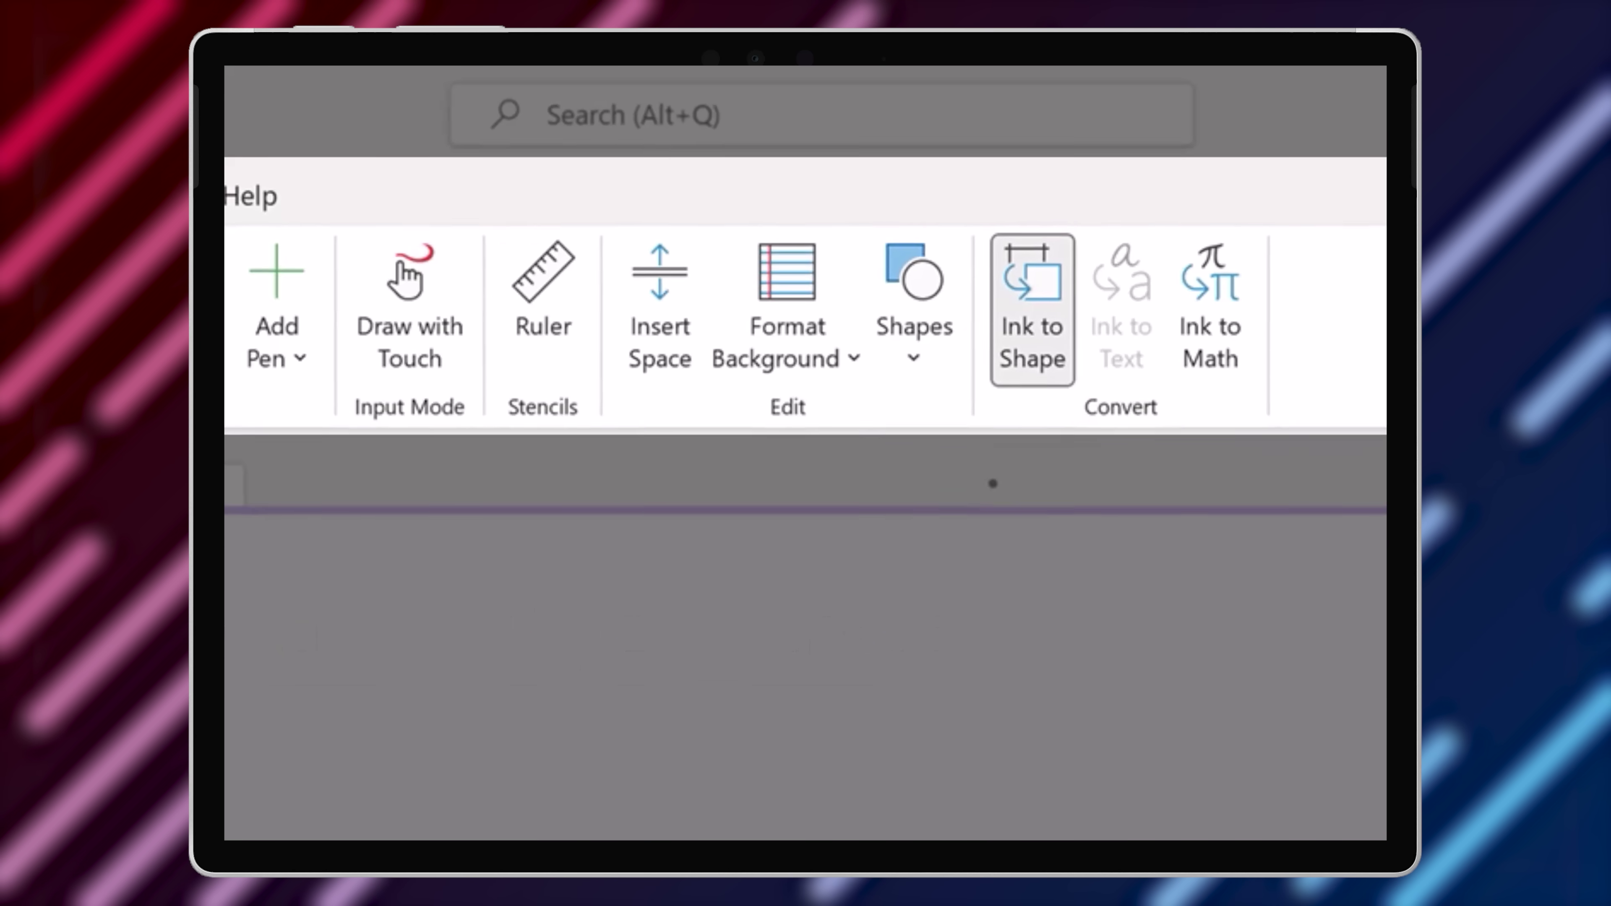
drag(671, 570, 612, 570)
drag(1037, 573, 1038, 577)
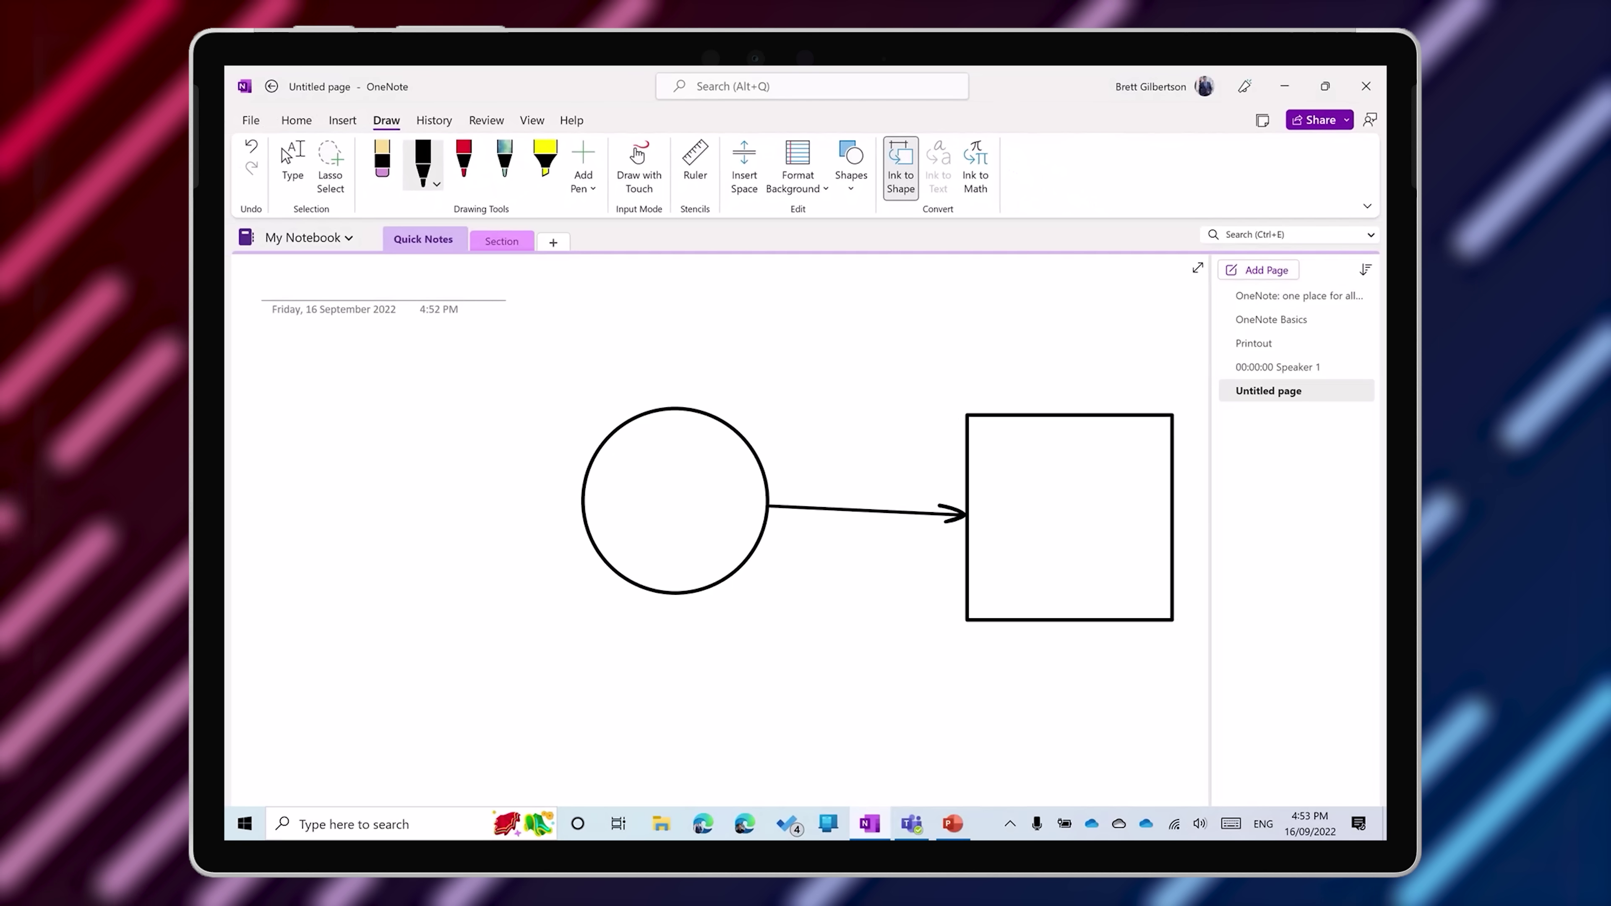
Handwrite 'Ink to text', lasso it, and convert it to typed text
mouse_move(409, 381)
mouse_down()
mouse_move(409, 429)
mouse_move(779, 388)
mouse_move(846, 401)
mouse_up()
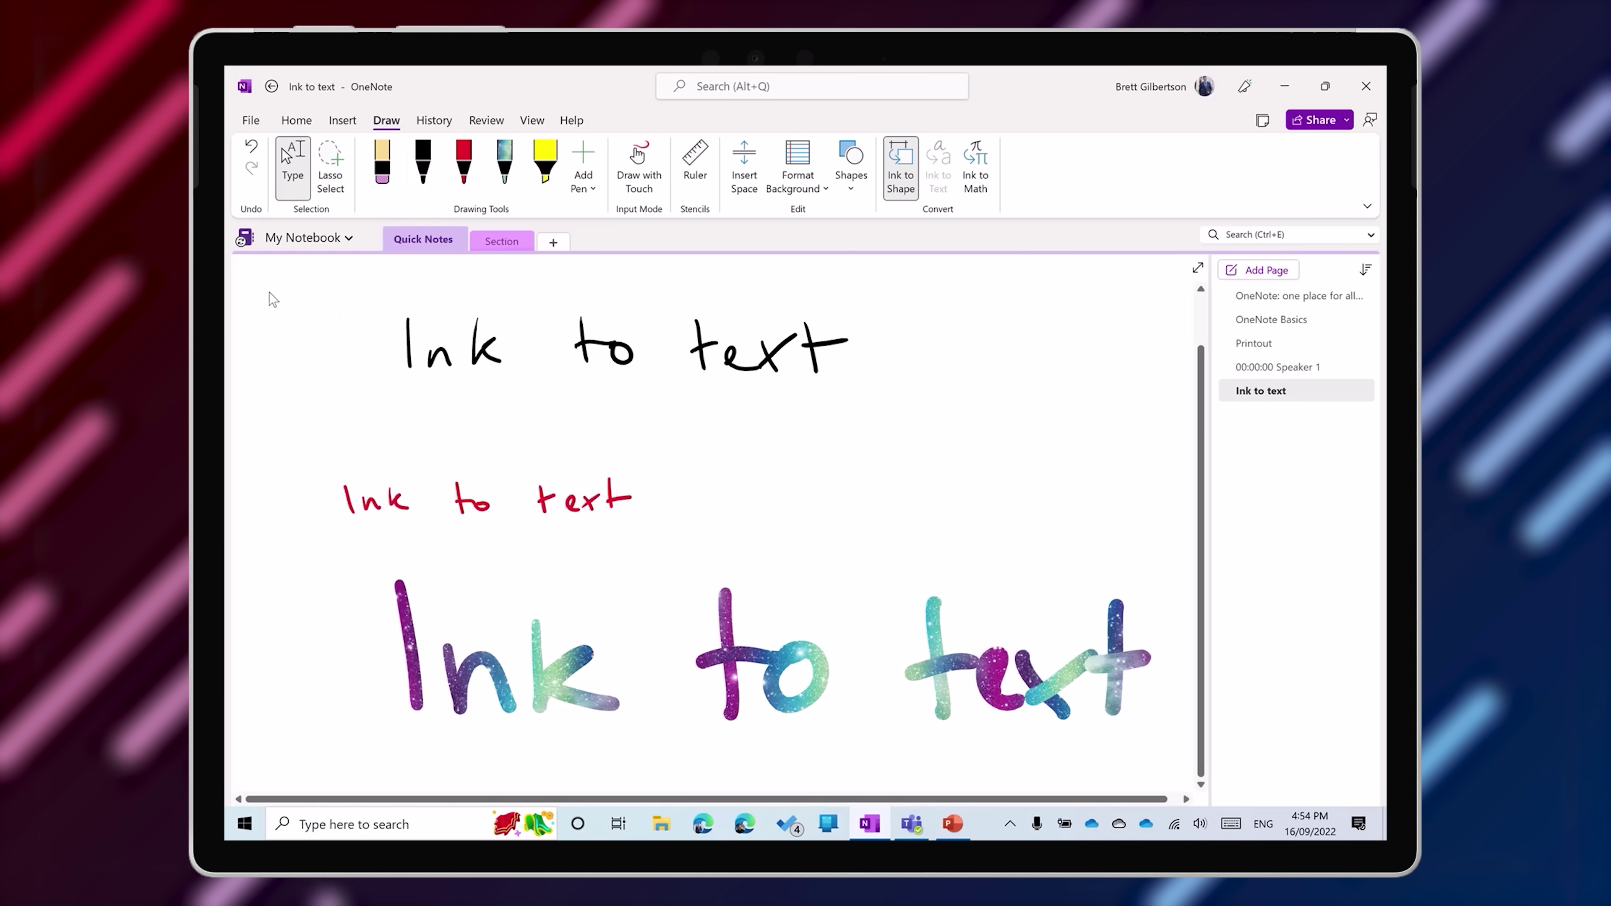
mouse_move(273, 300)
mouse_down()
mouse_move(833, 767)
mouse_move(1194, 792)
mouse_up()
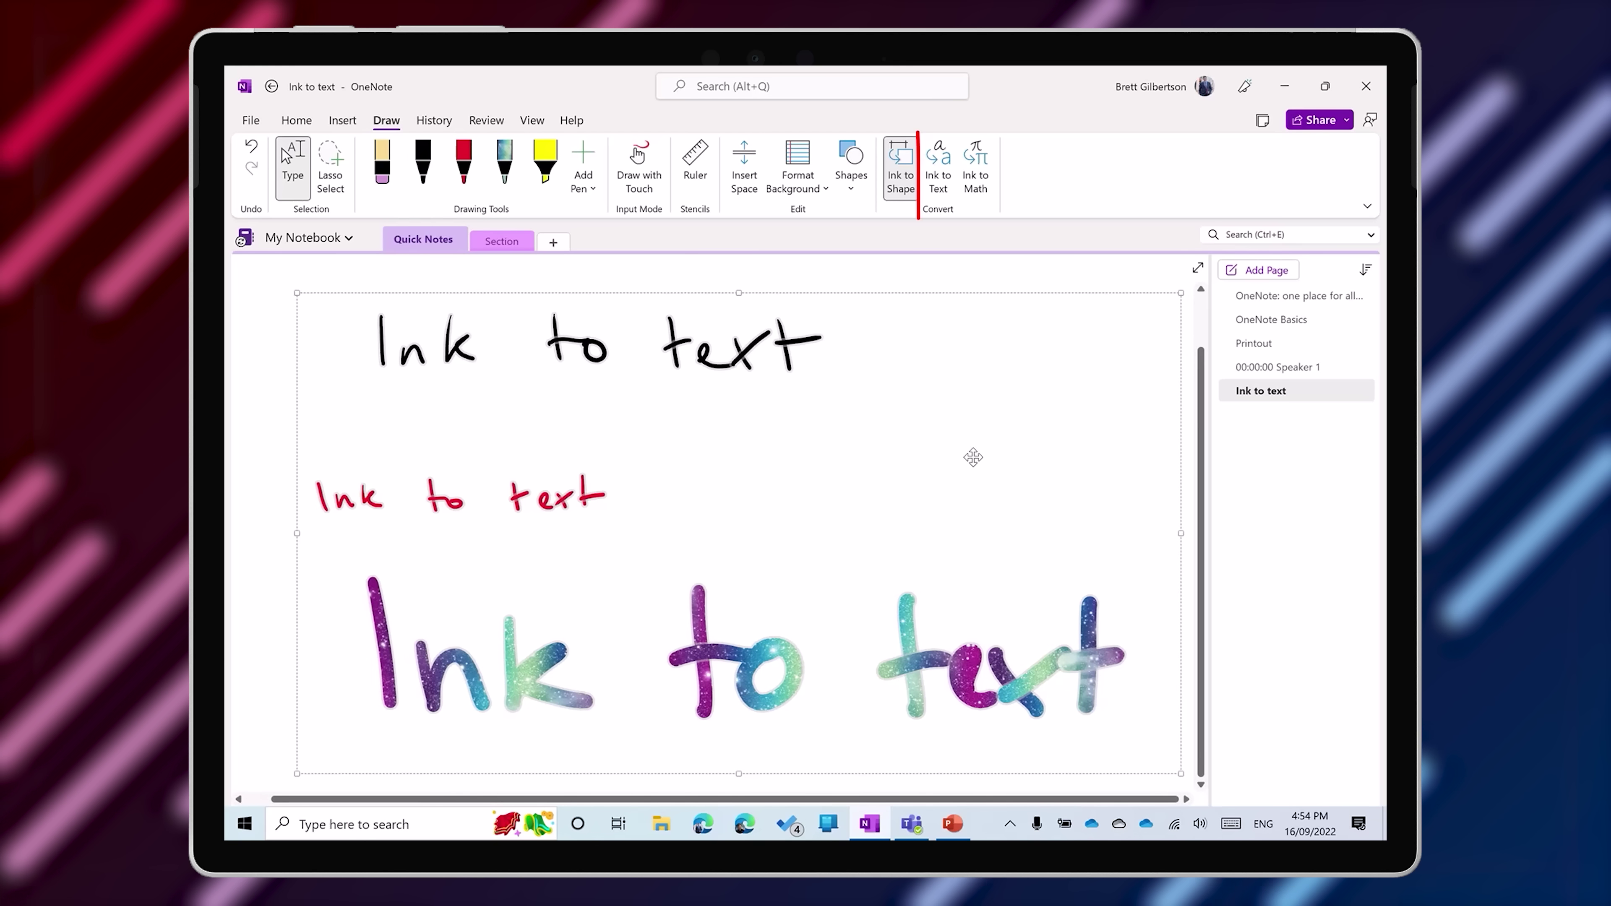
click(939, 166)
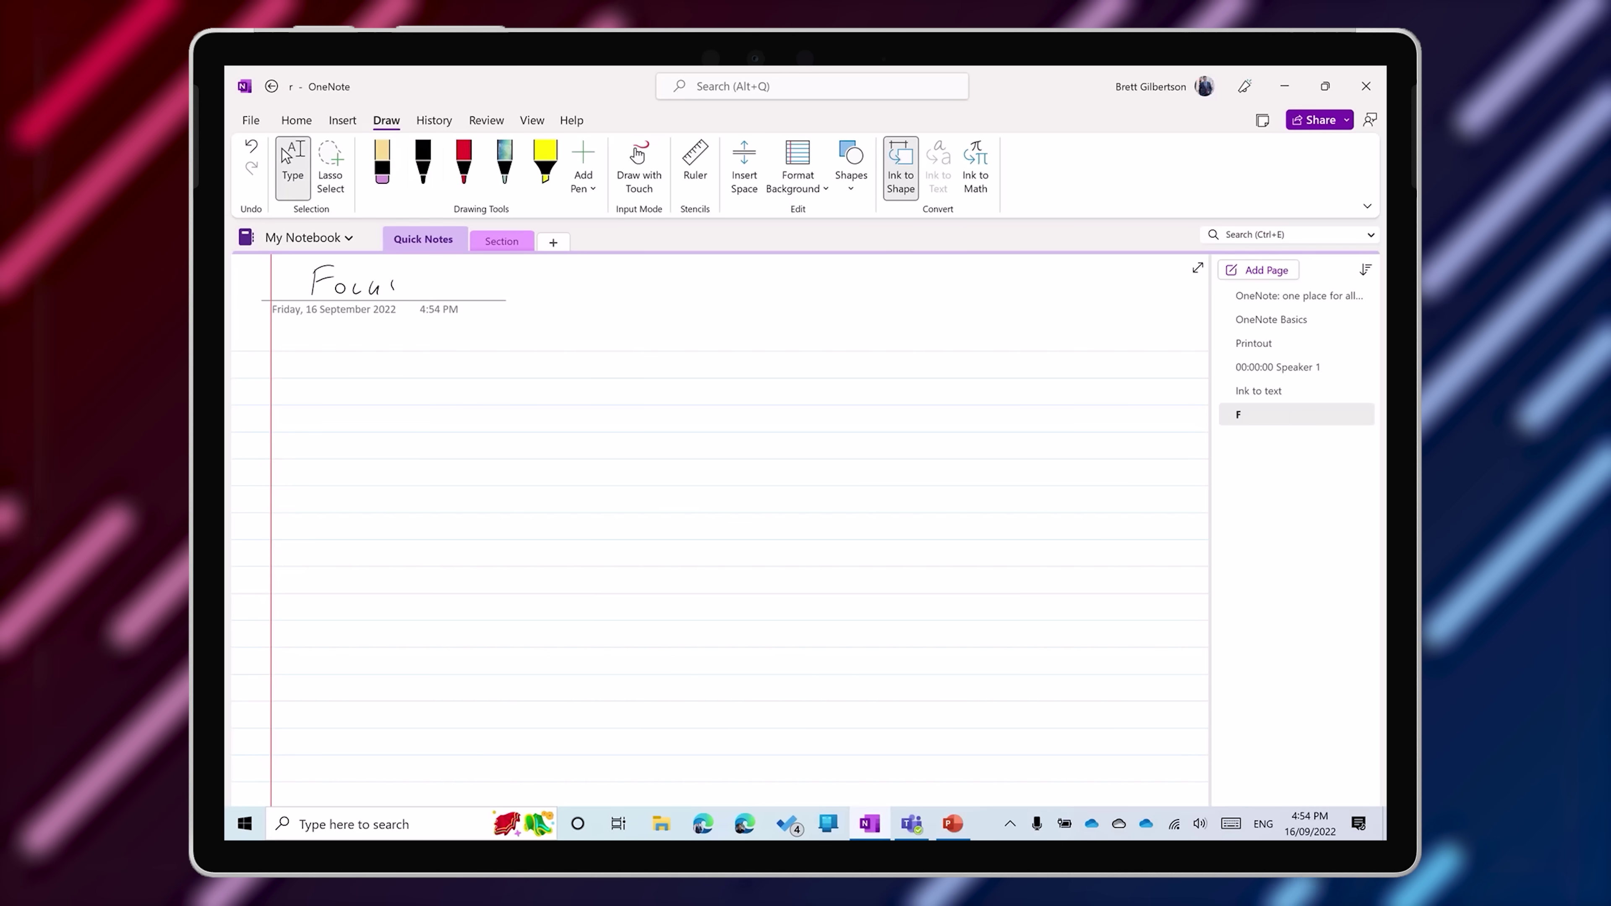
Handwrite the title 'Focus on Notetaking' with a red arrow, then show the Add to document options
drag(433, 286, 438, 289)
drag(445, 295, 458, 293)
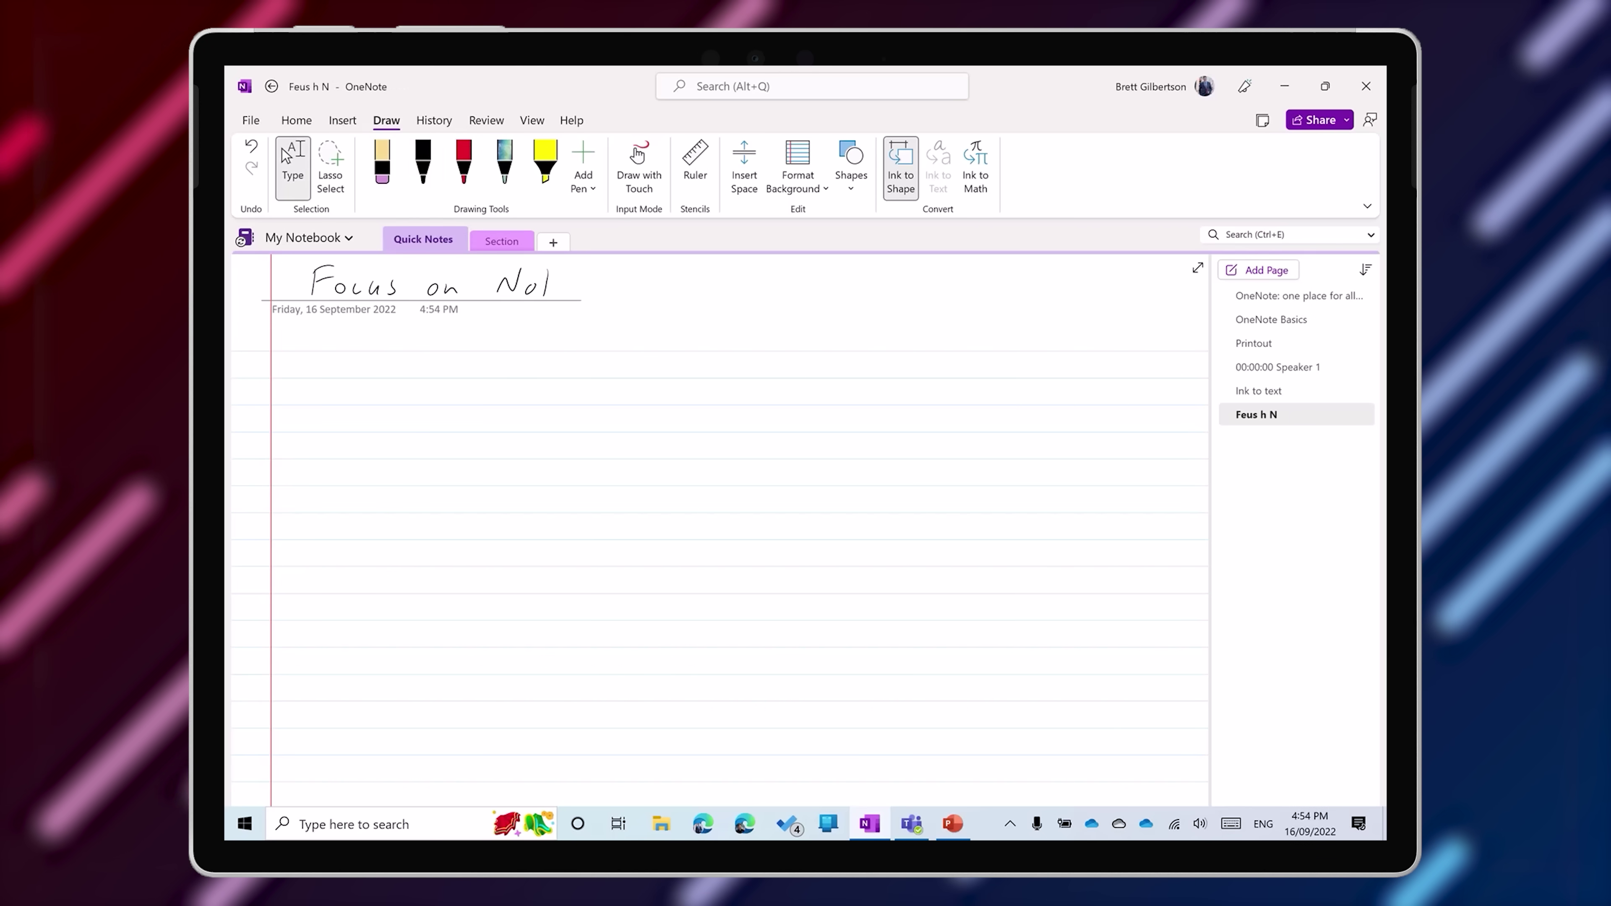
drag(1148, 355, 1124, 412)
drag(1169, 291, 1194, 339)
mouse_move(605, 283)
mouse_down()
mouse_move(631, 272)
mouse_move(666, 311)
mouse_up()
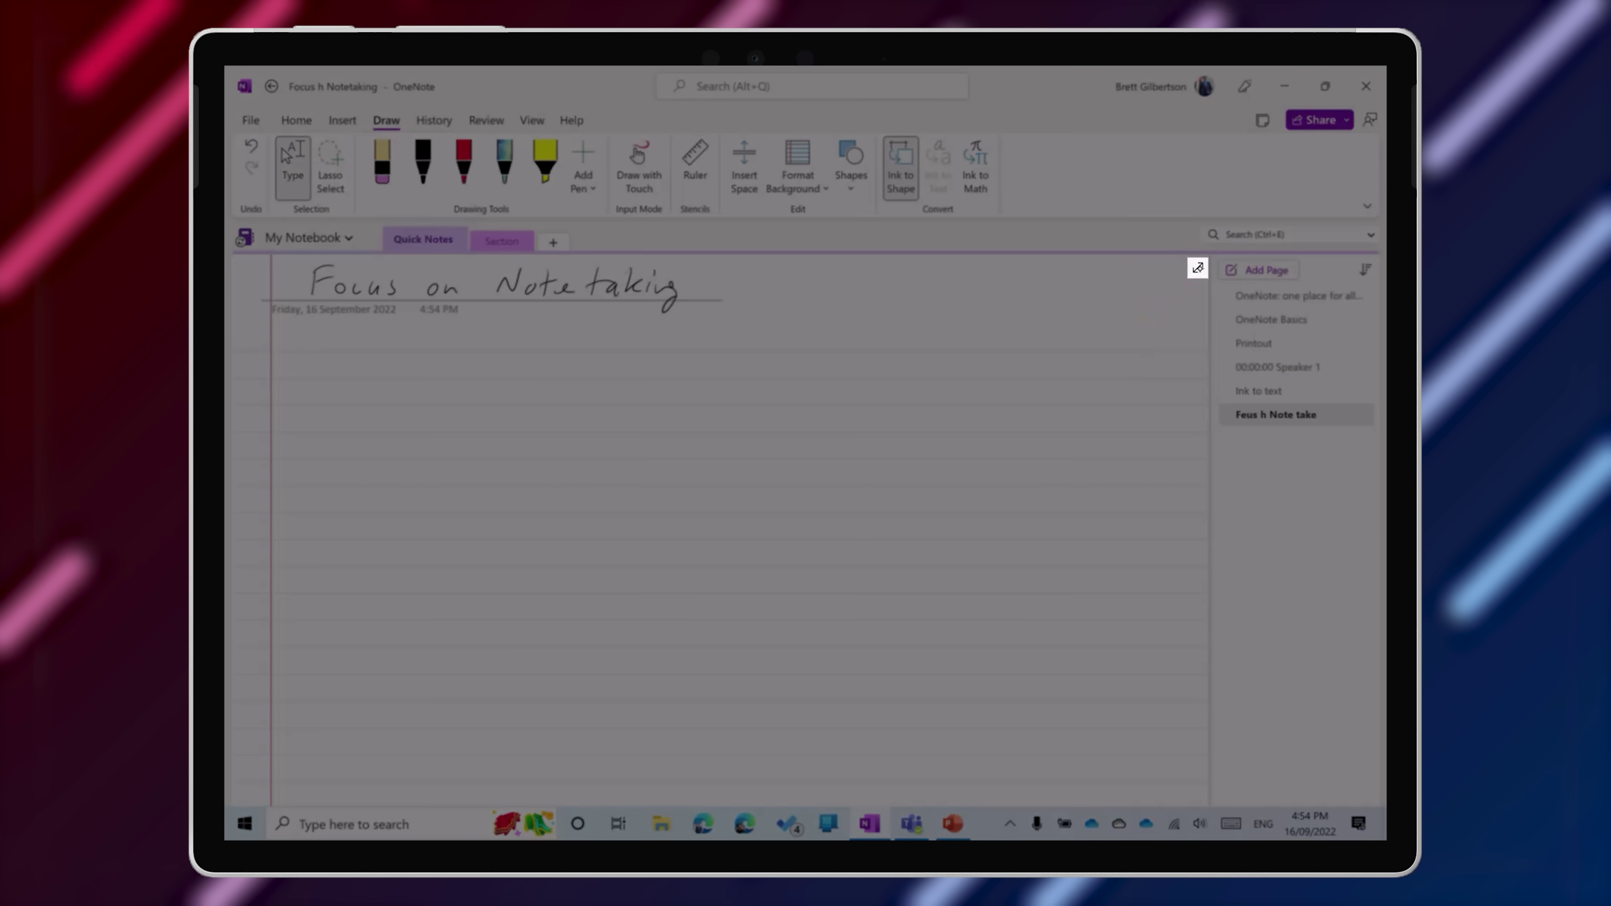
click(1197, 268)
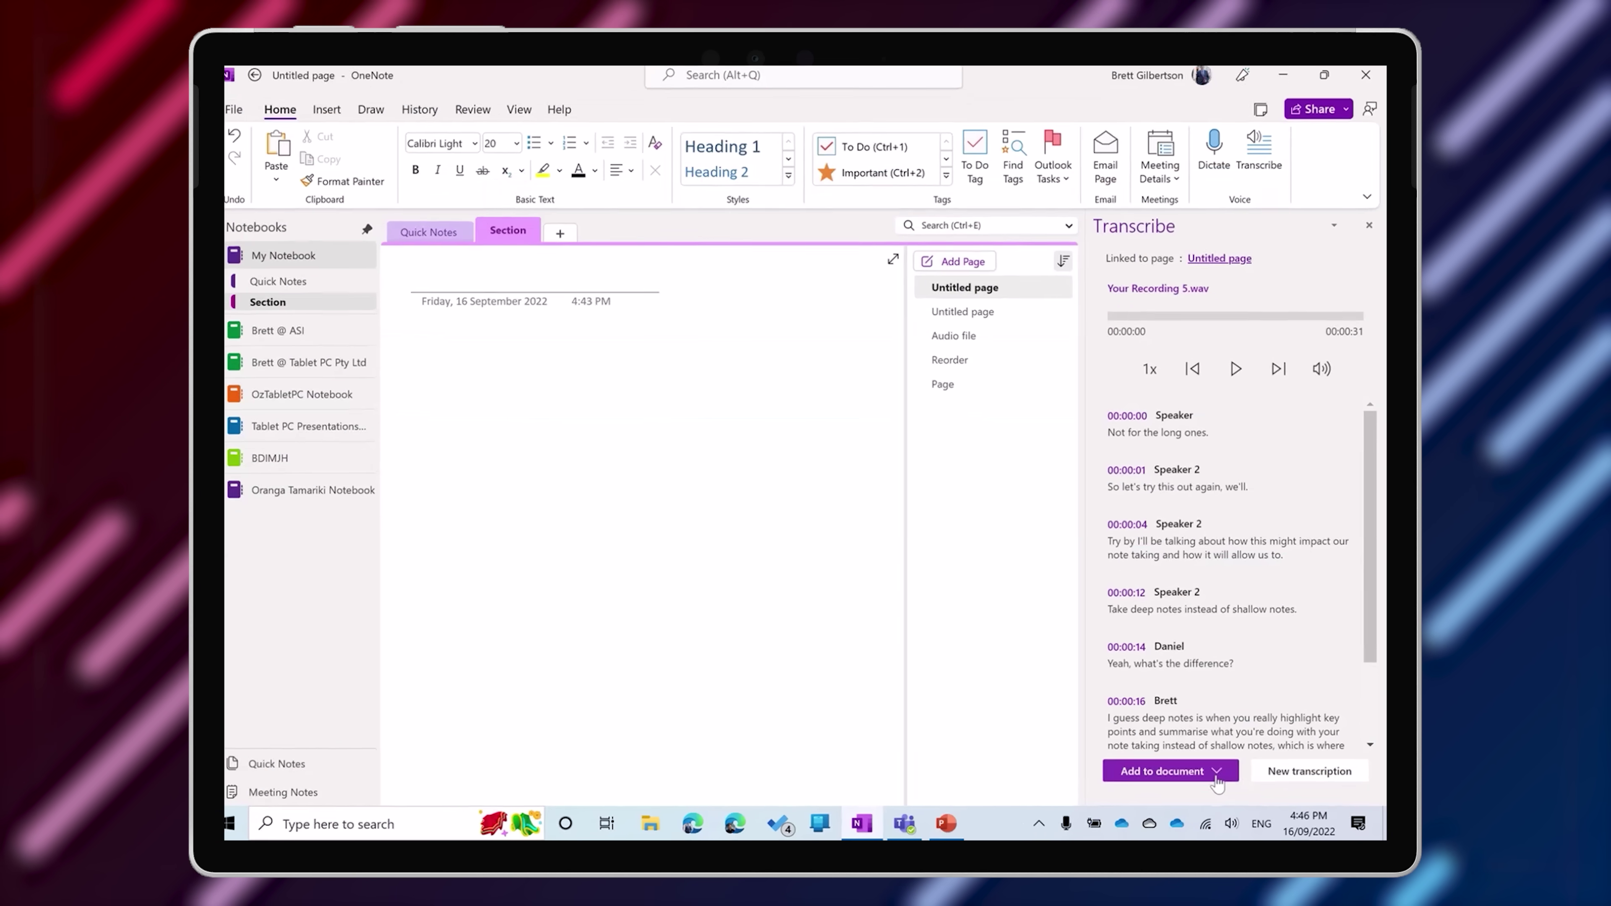
click(1216, 766)
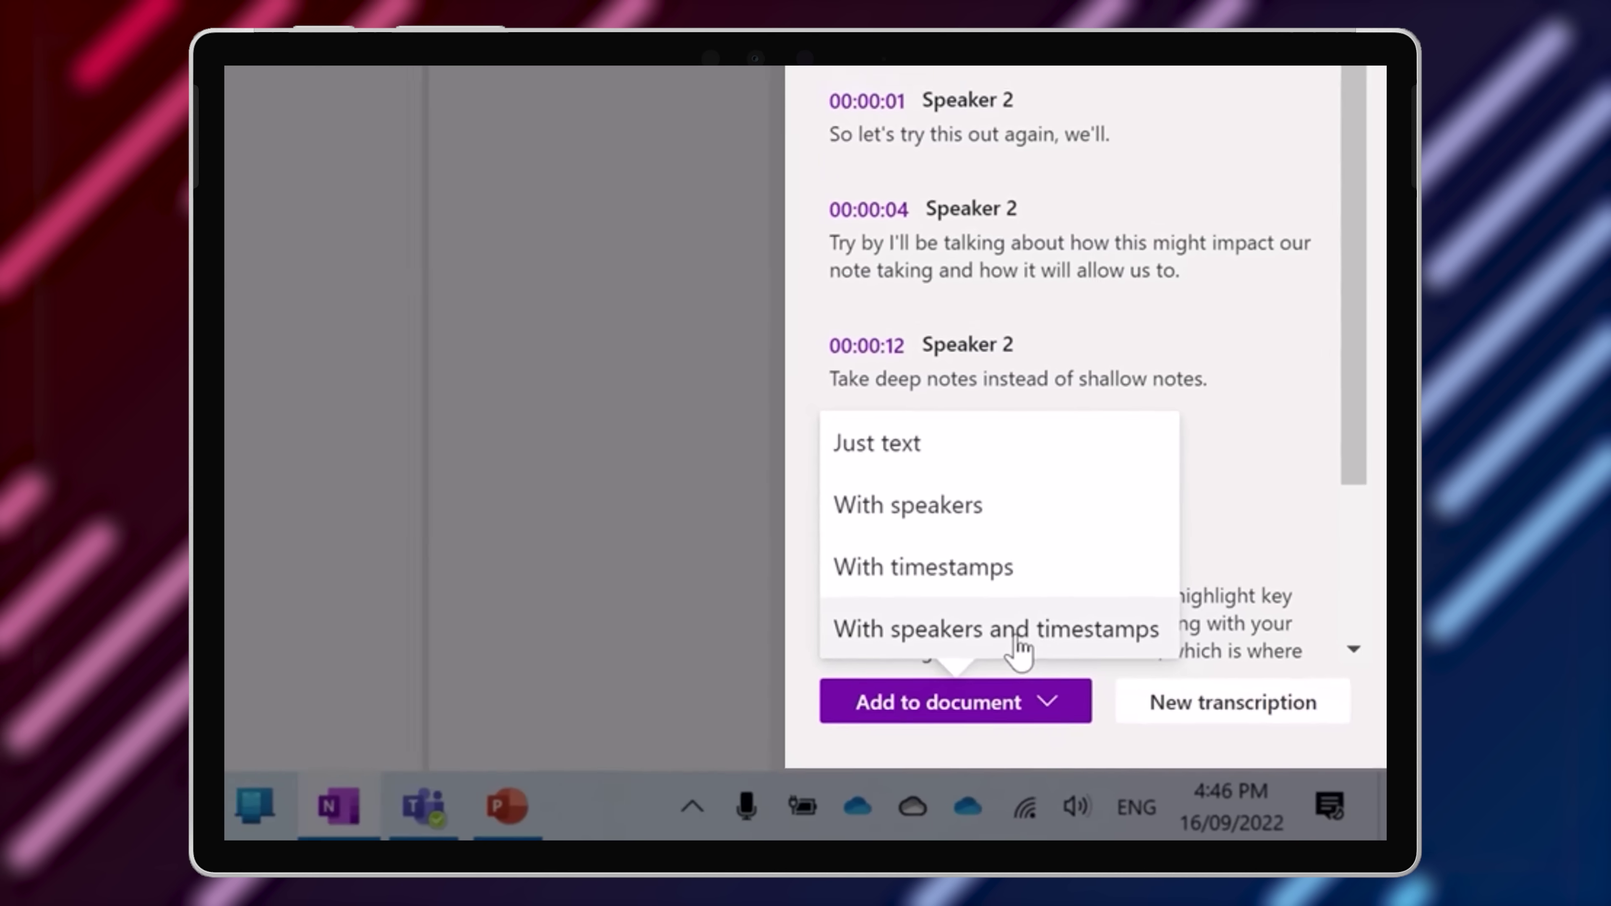
Insert the transcript with speakers and timestamps on the Audio file page and play the recording
click(1018, 635)
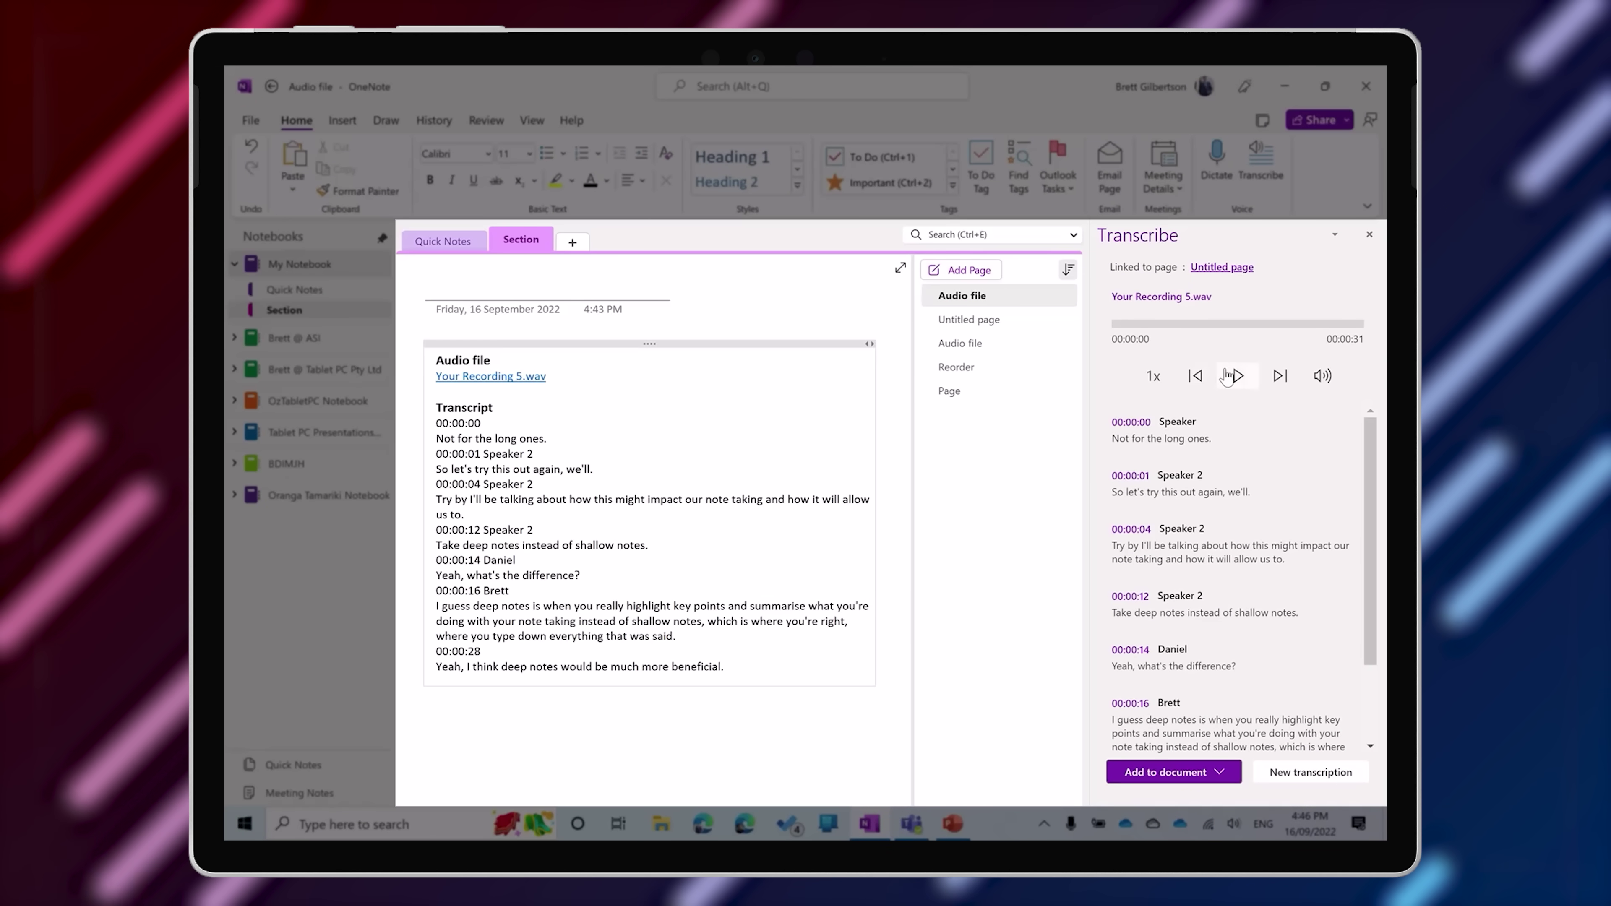
click(1238, 375)
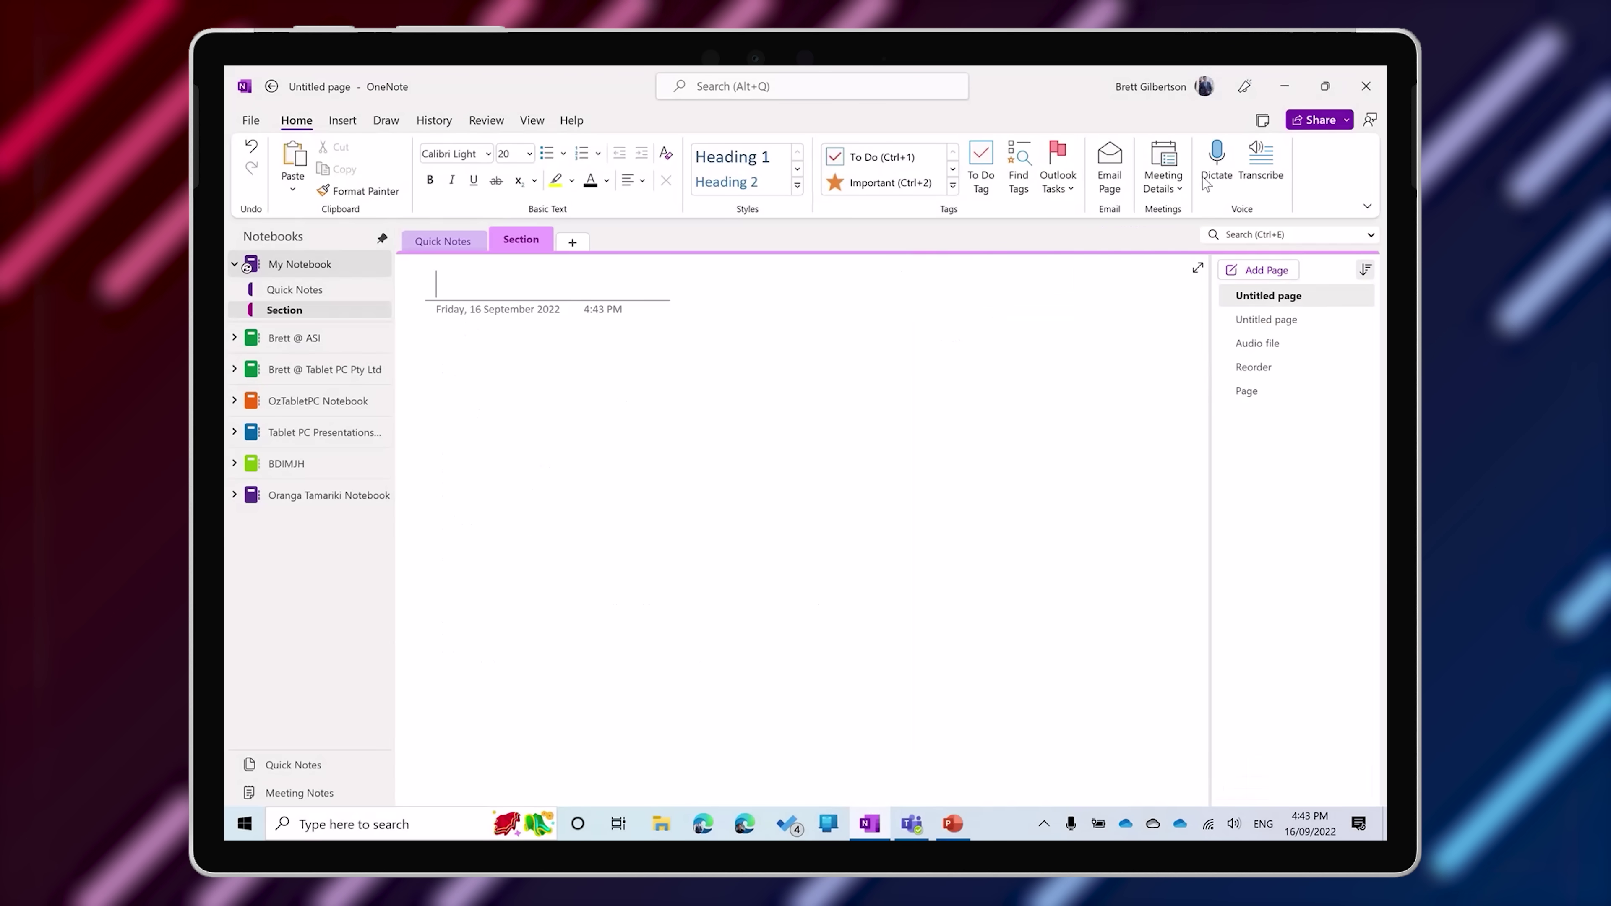
Open Transcribe, record a clip, and choose Save and transcribe now
click(1259, 162)
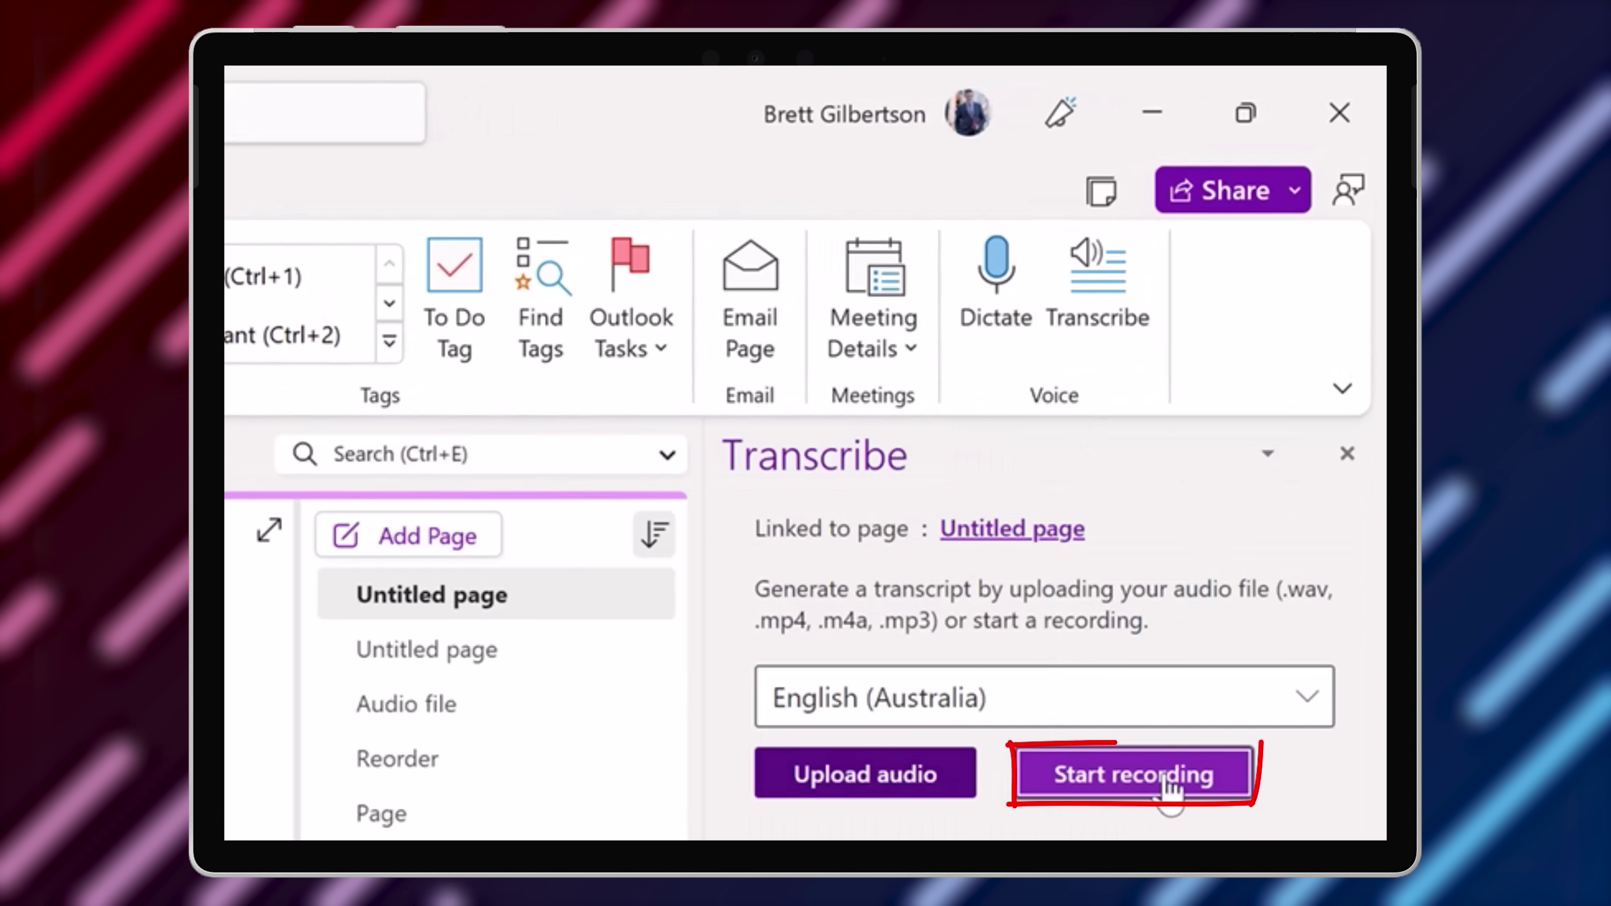
click(1173, 787)
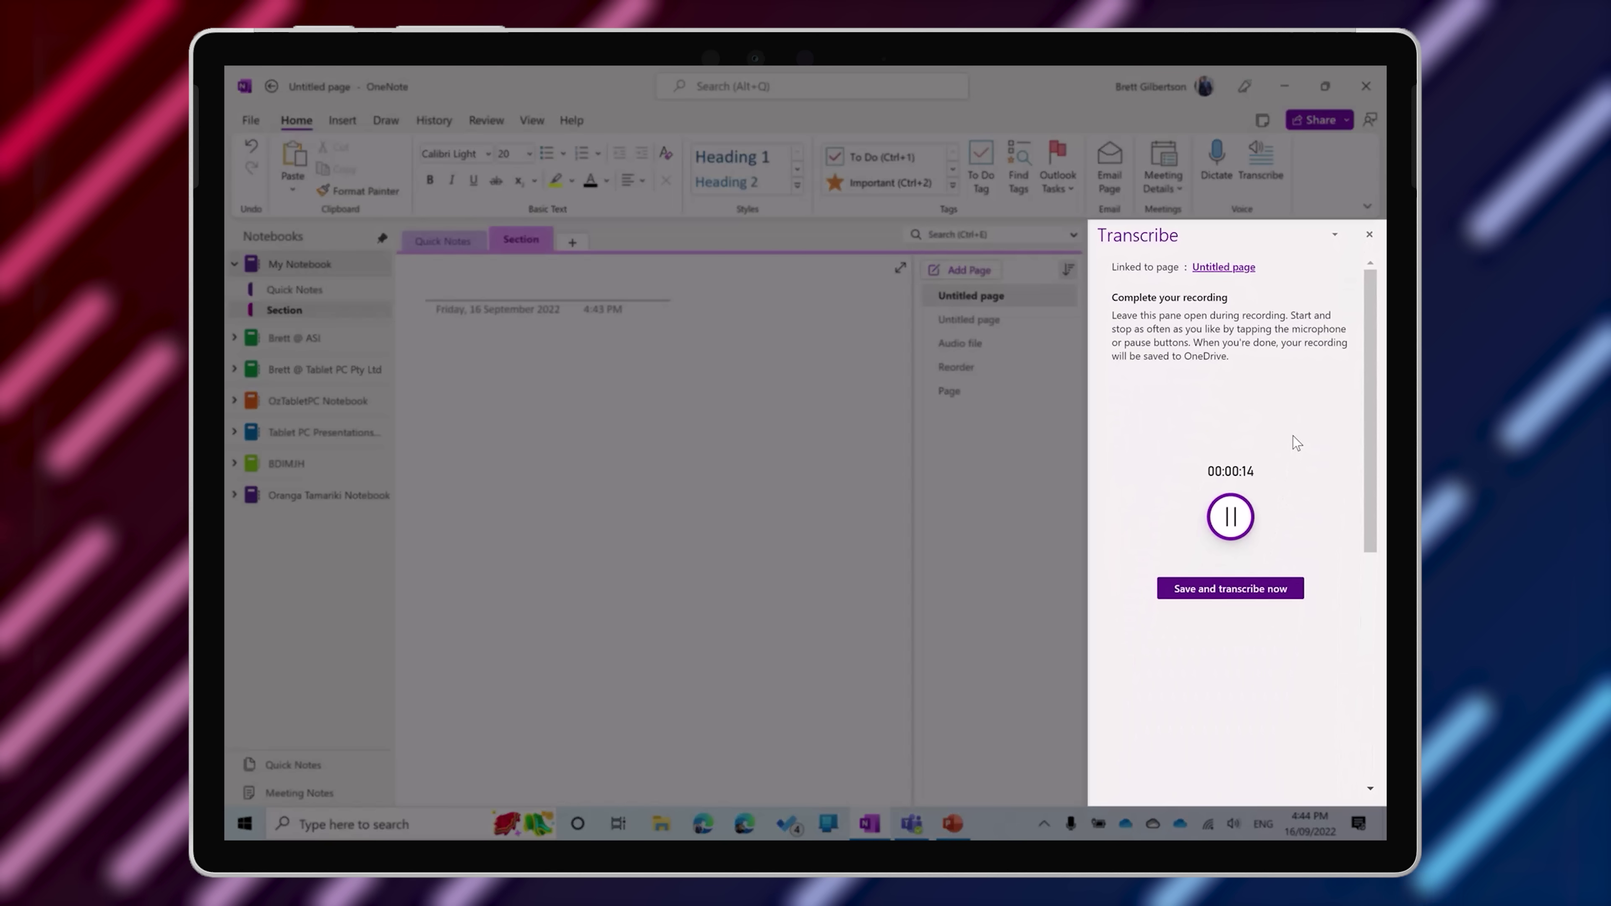
click(1221, 589)
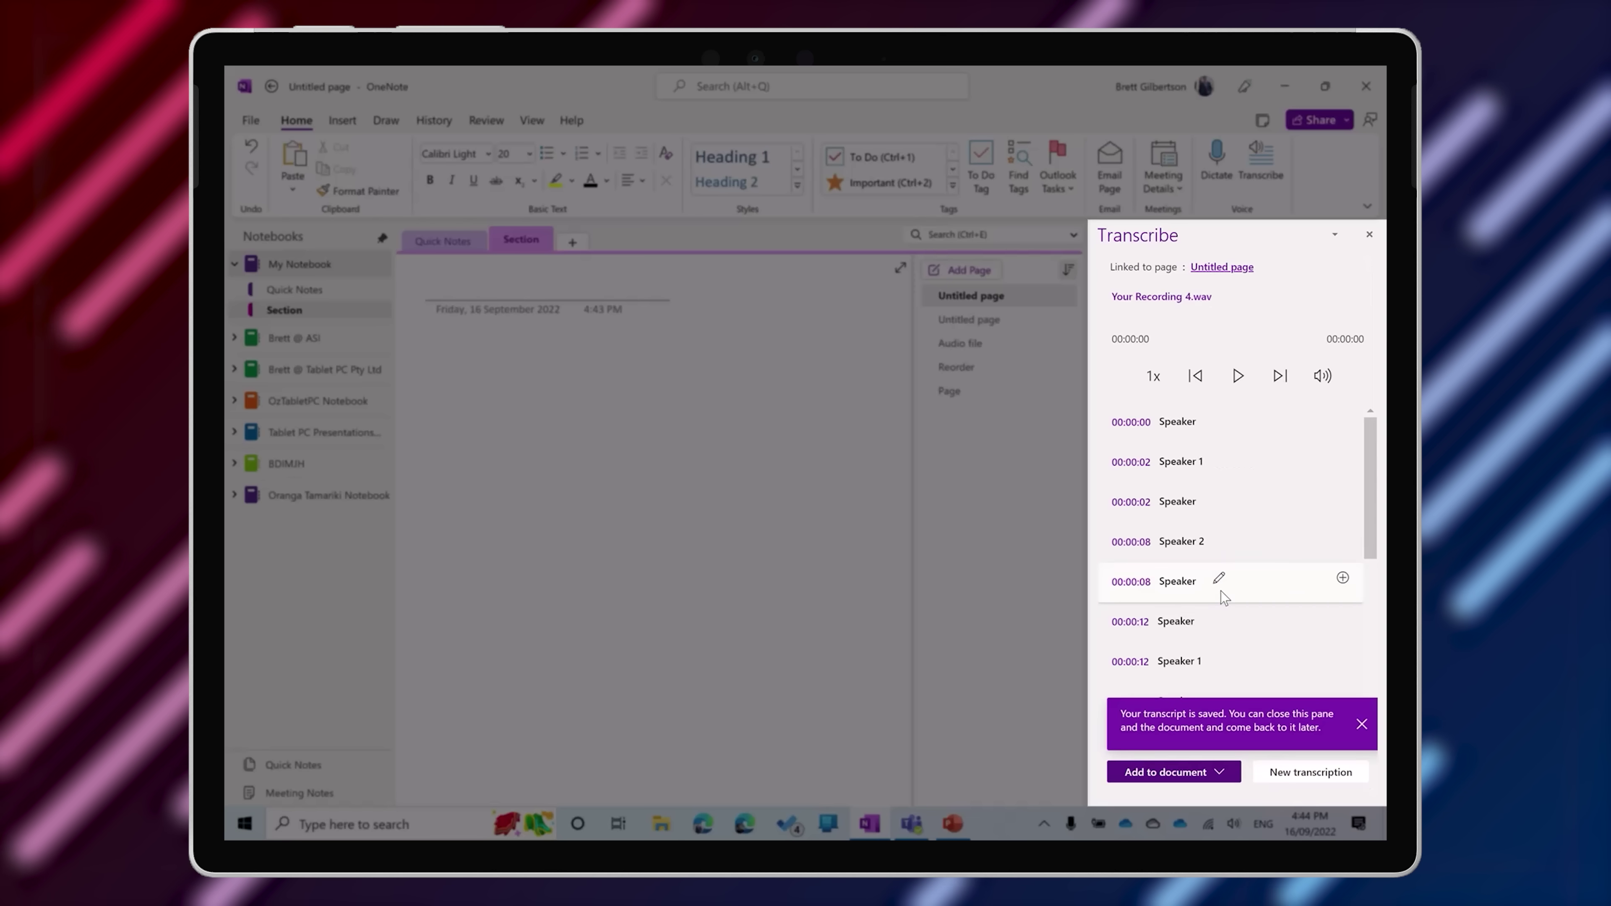
scroll(1281, 603, down, 10)
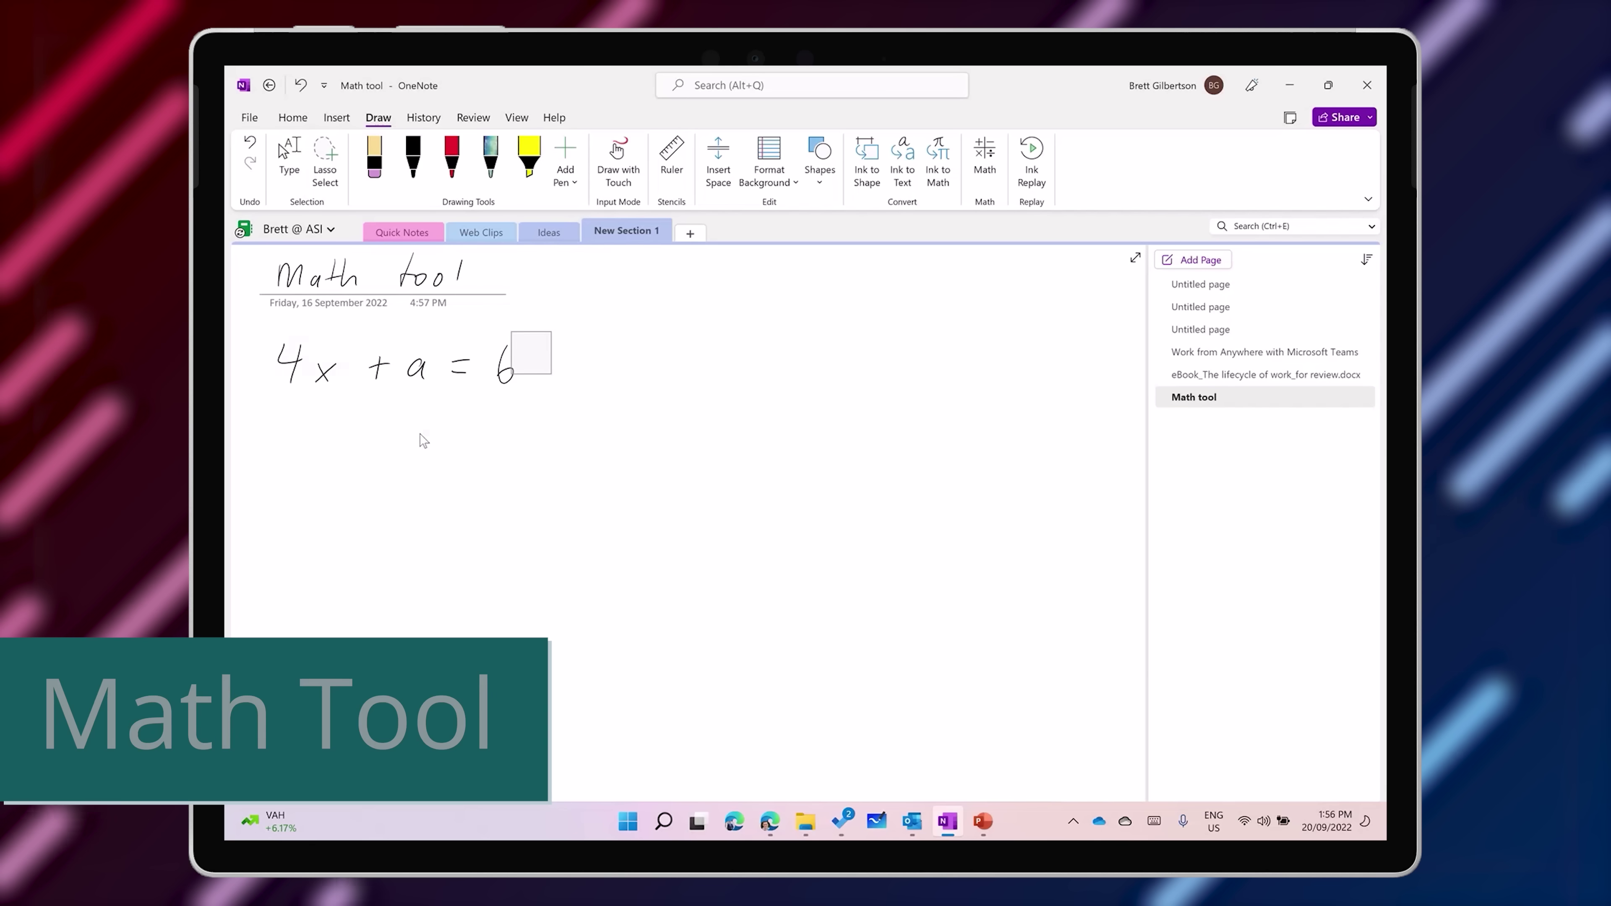
Lasso 4x + a = 6, solve it for a in Math, and insert the solution steps on the page
drag(532, 393, 267, 333)
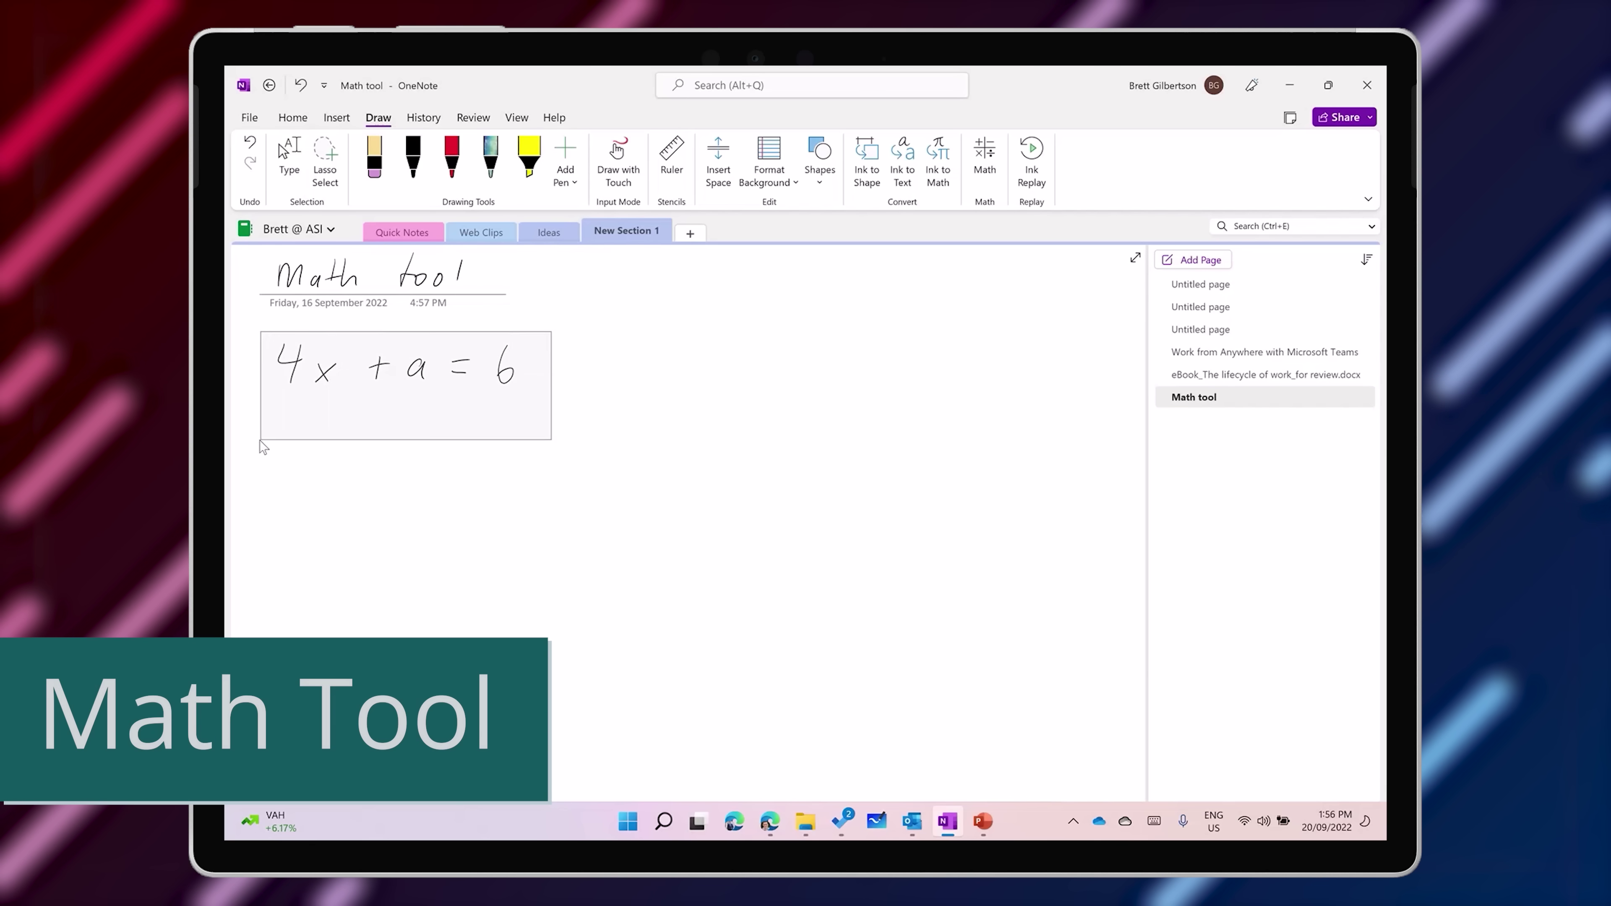
click(977, 159)
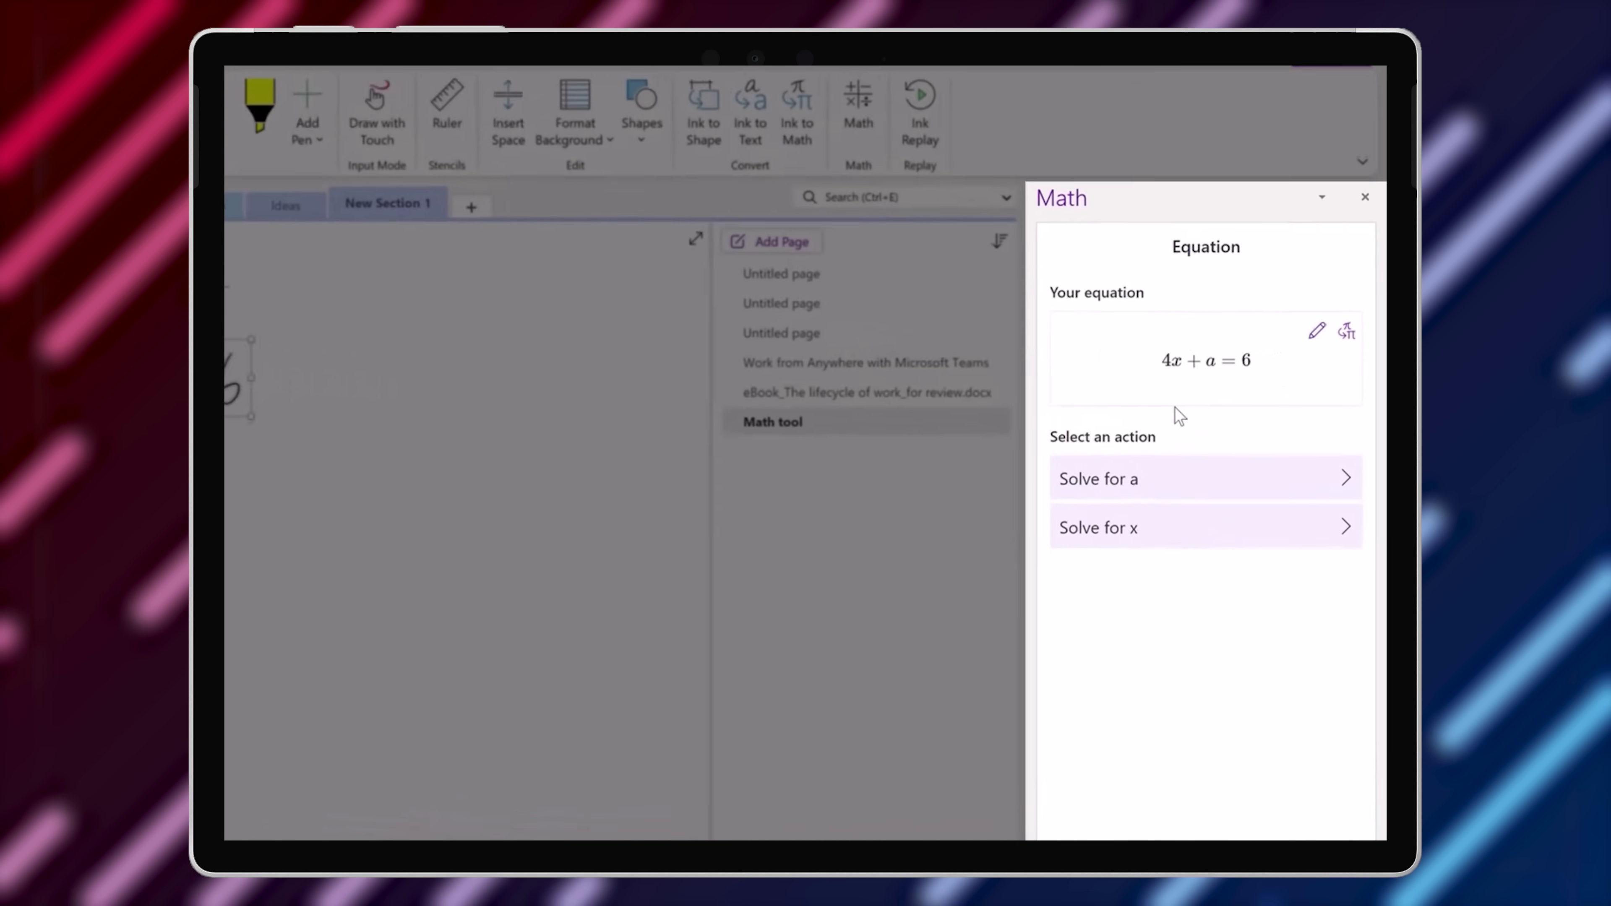
click(1129, 538)
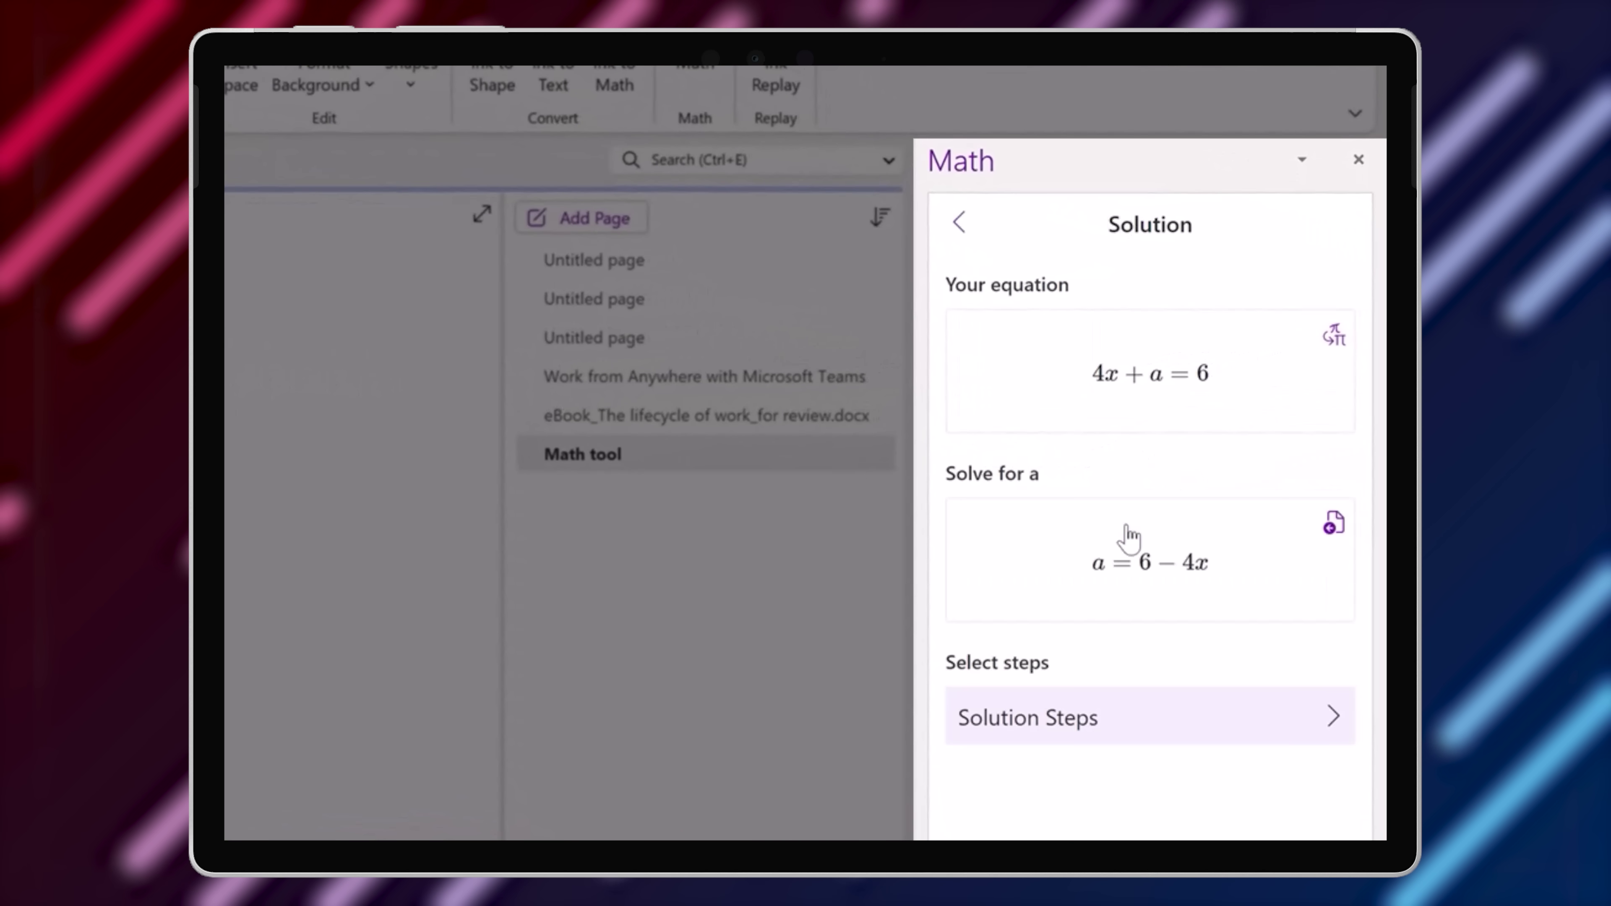
click(1161, 709)
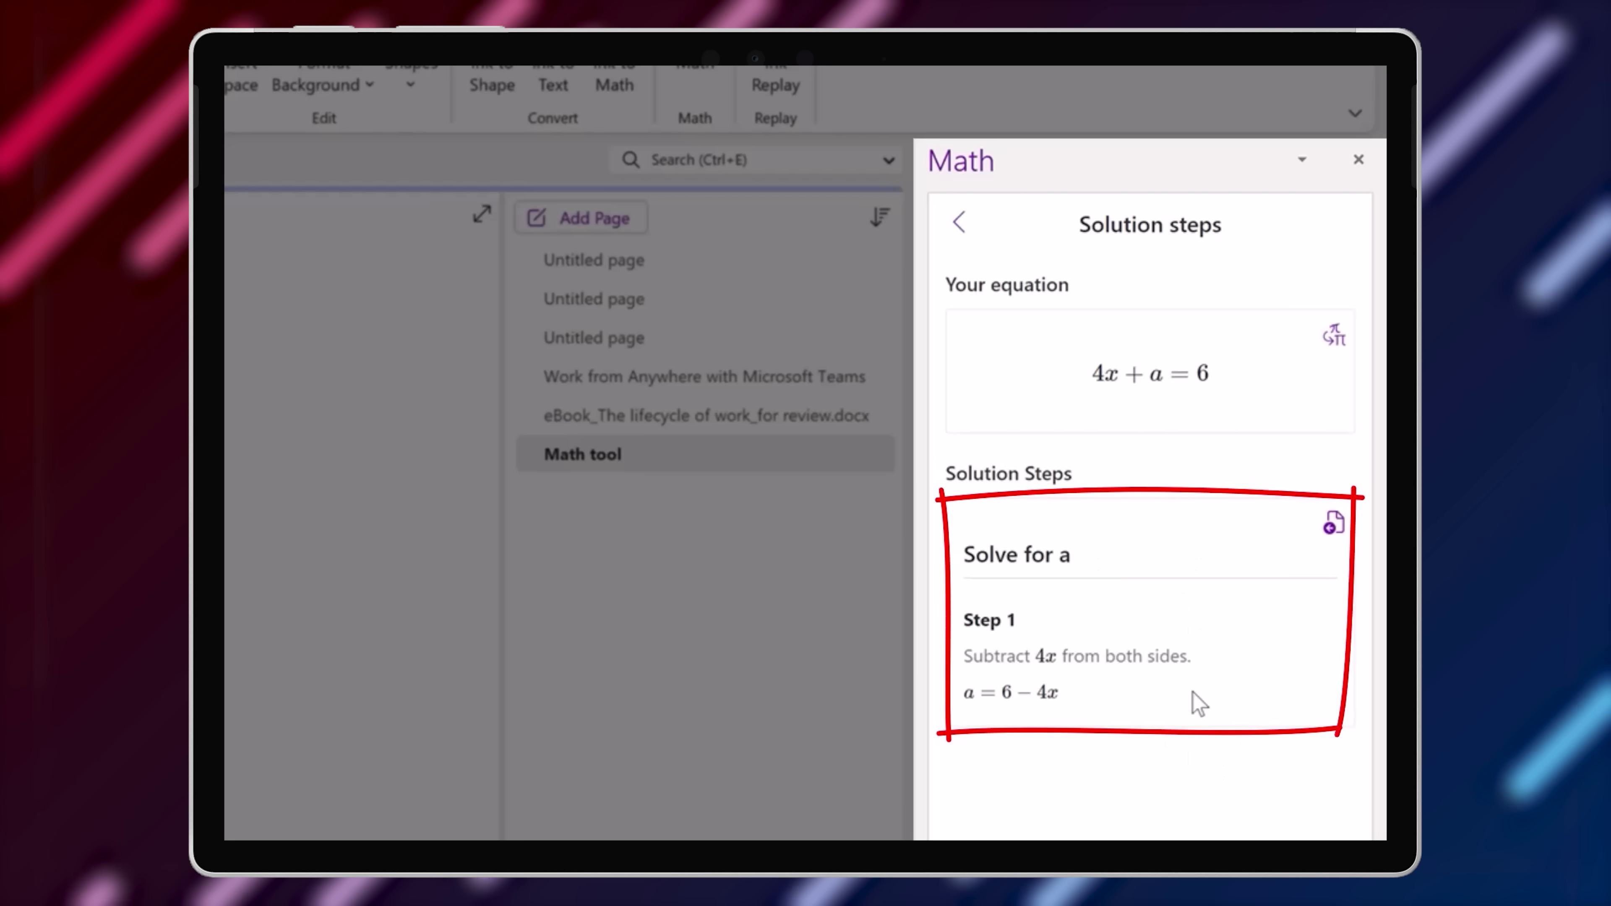
click(1332, 522)
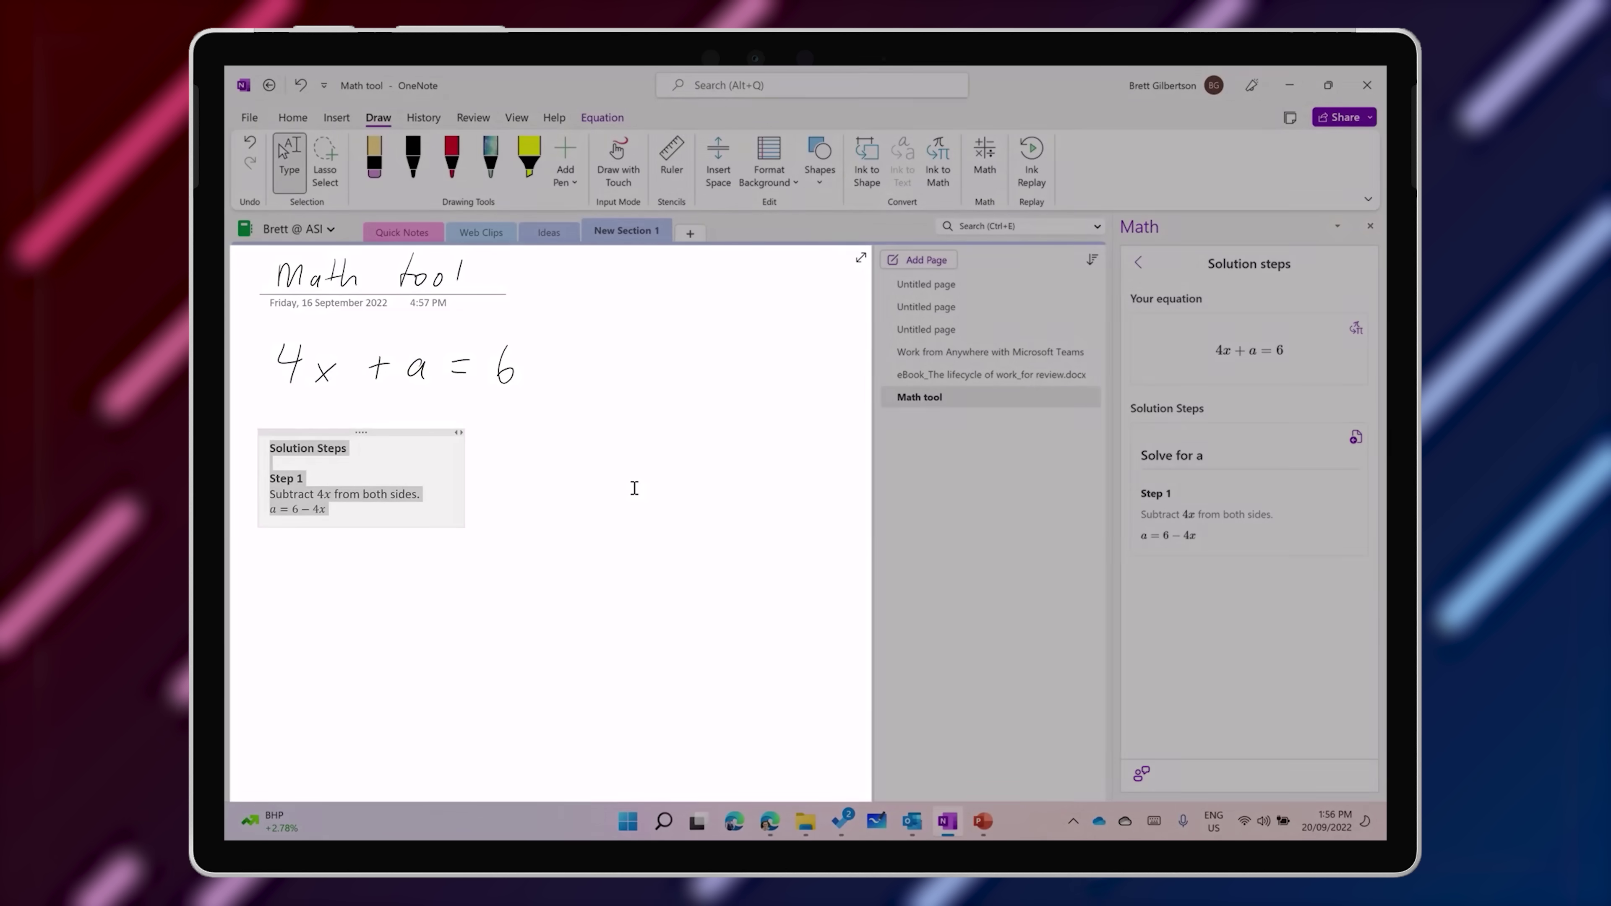
click(635, 488)
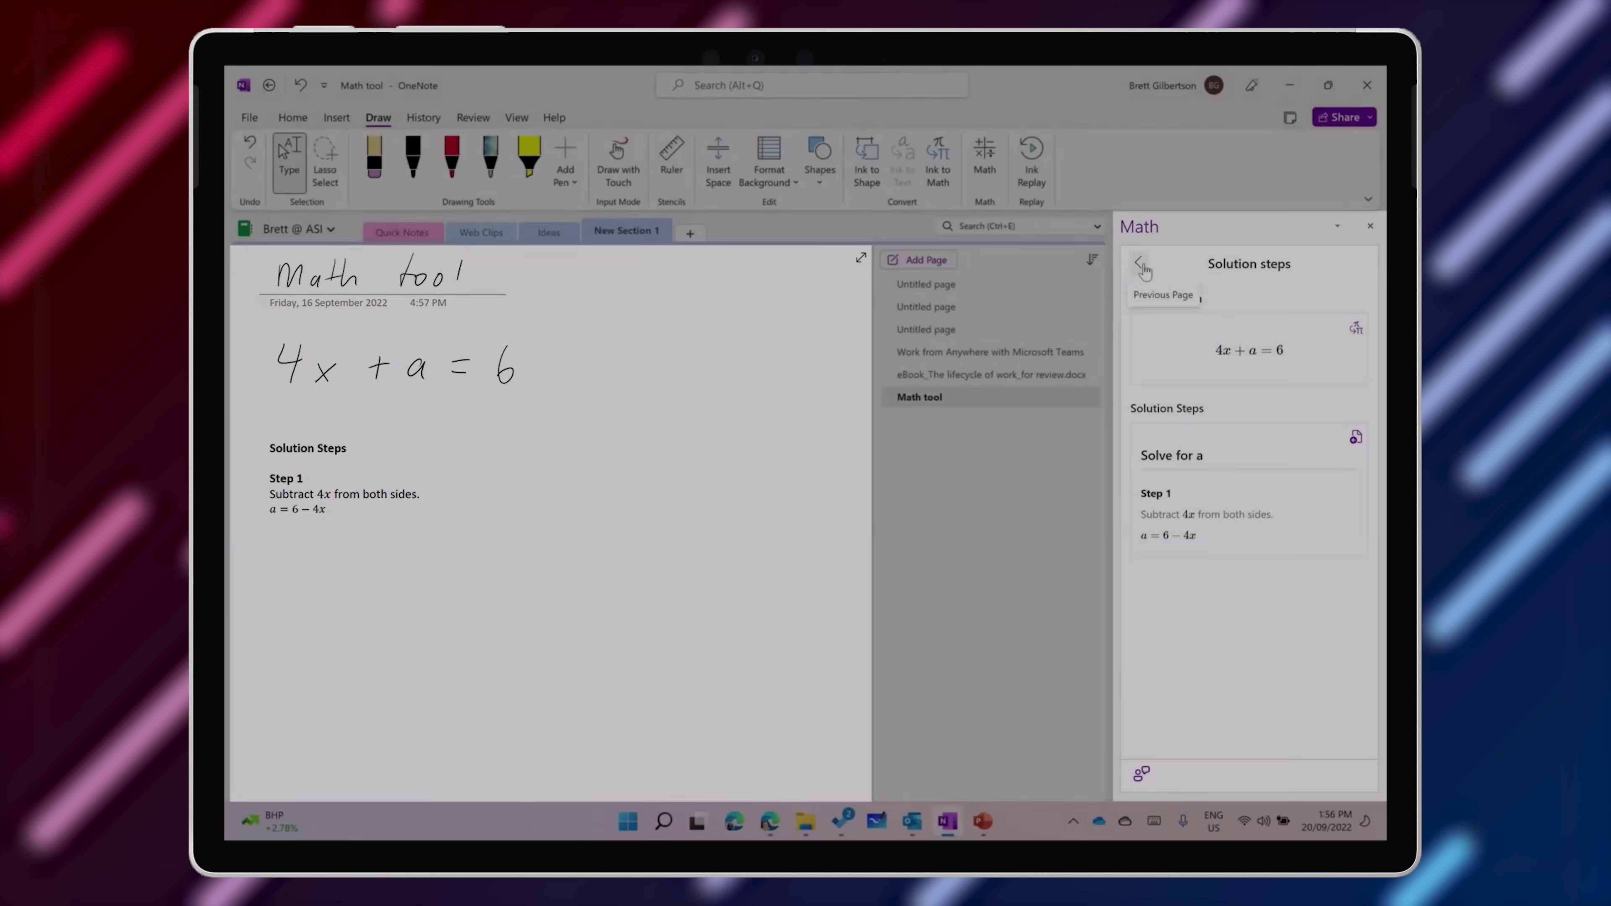
Return to the Math choices and show the steps for solving for x
click(1141, 265)
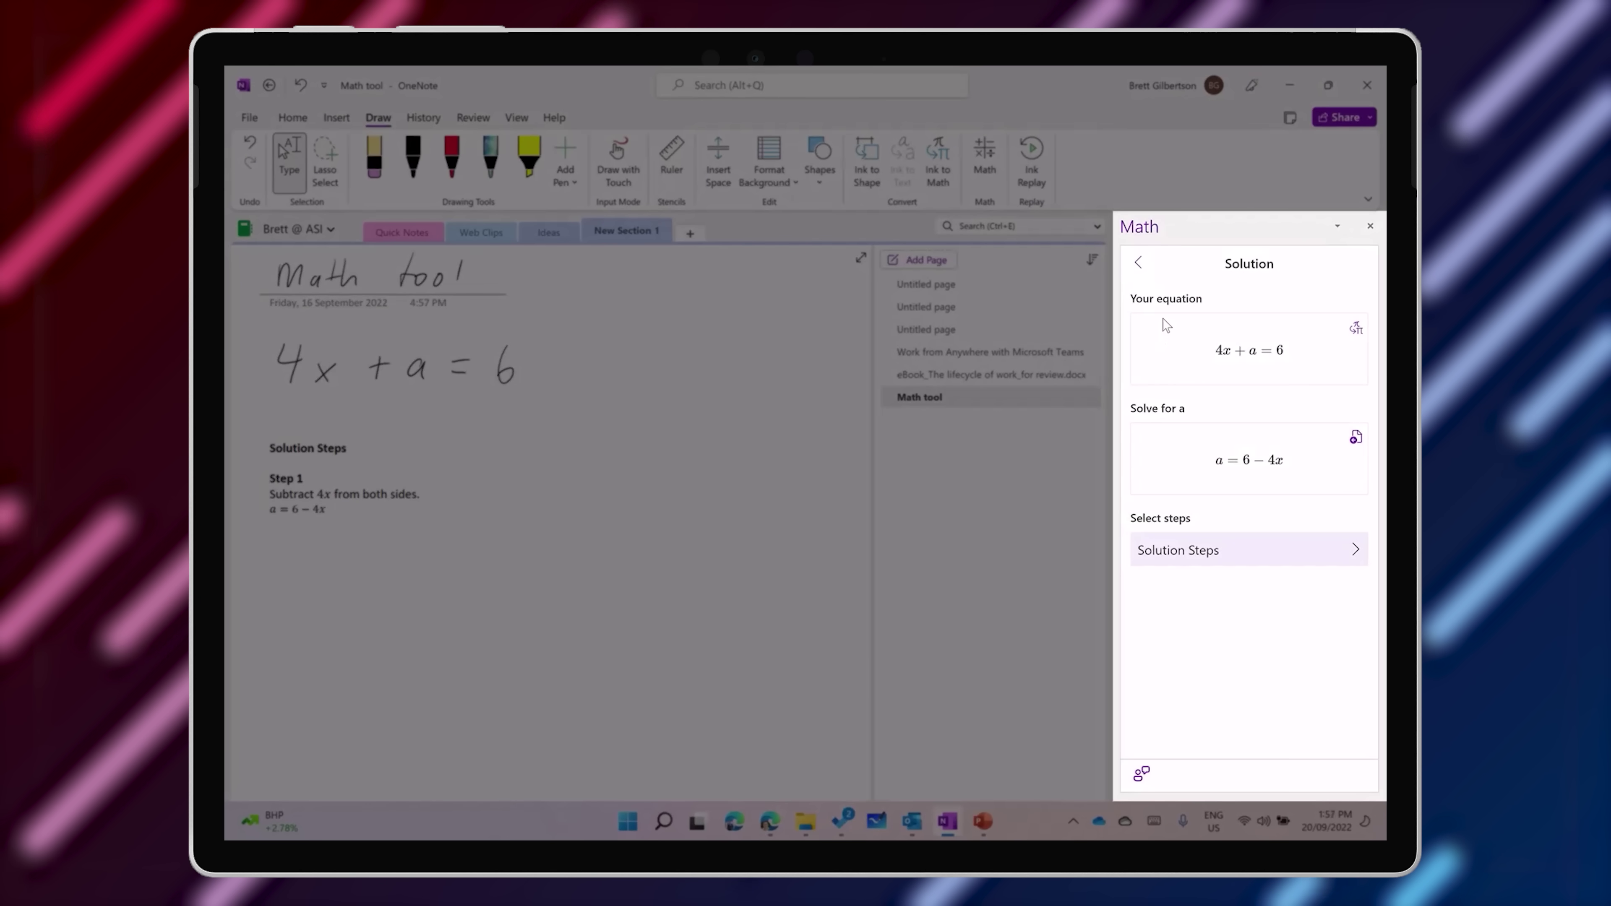
click(1139, 265)
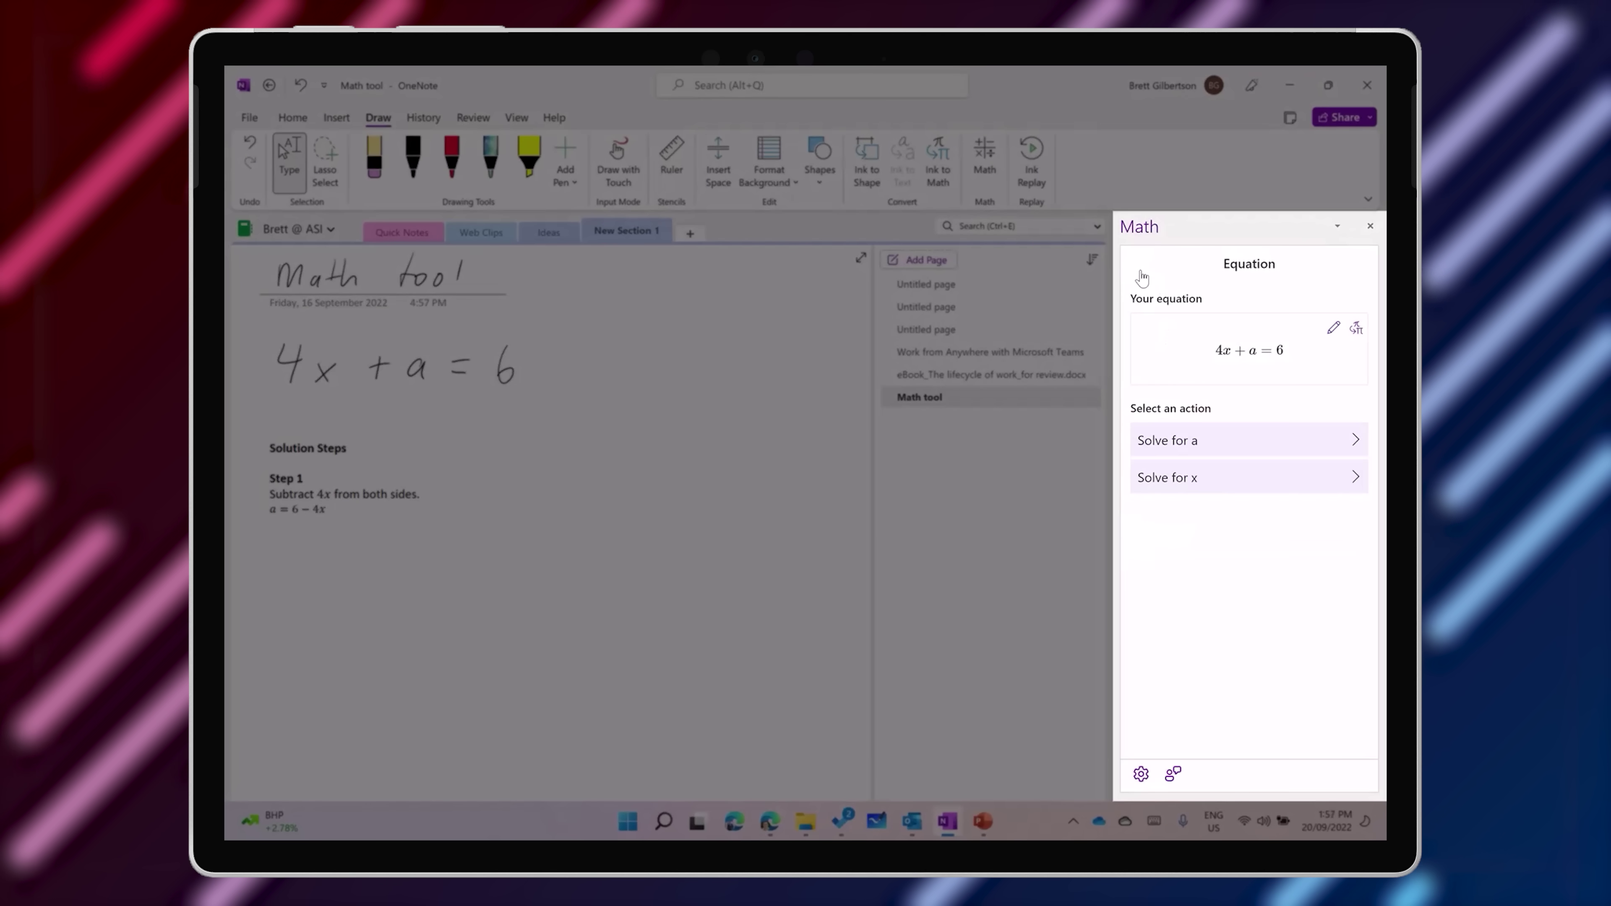
click(1303, 486)
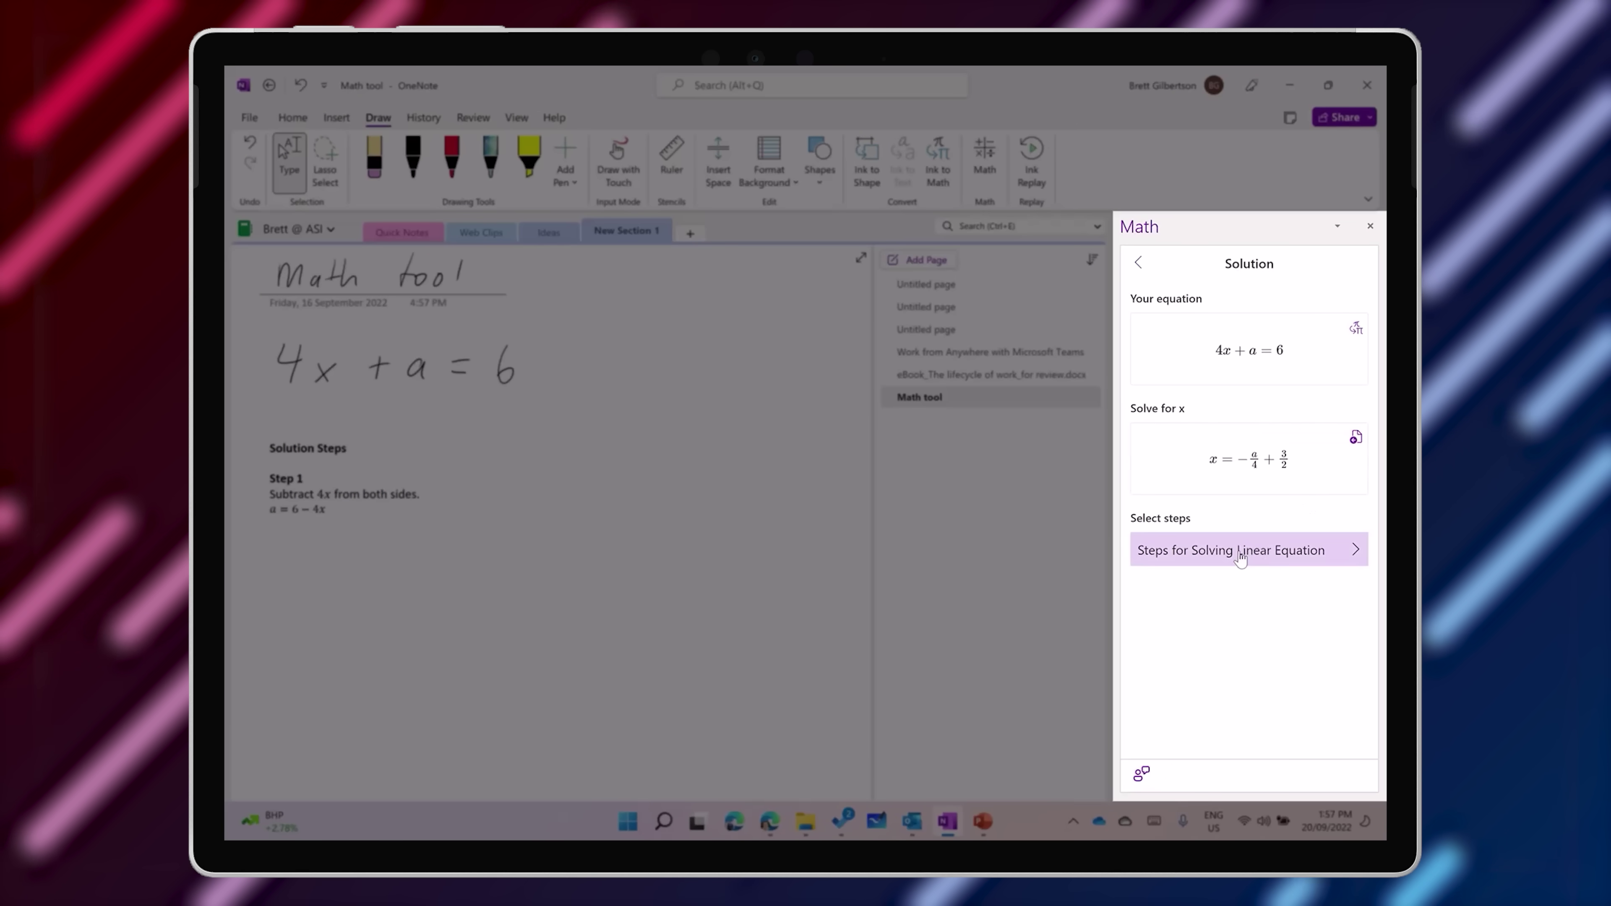
click(1258, 551)
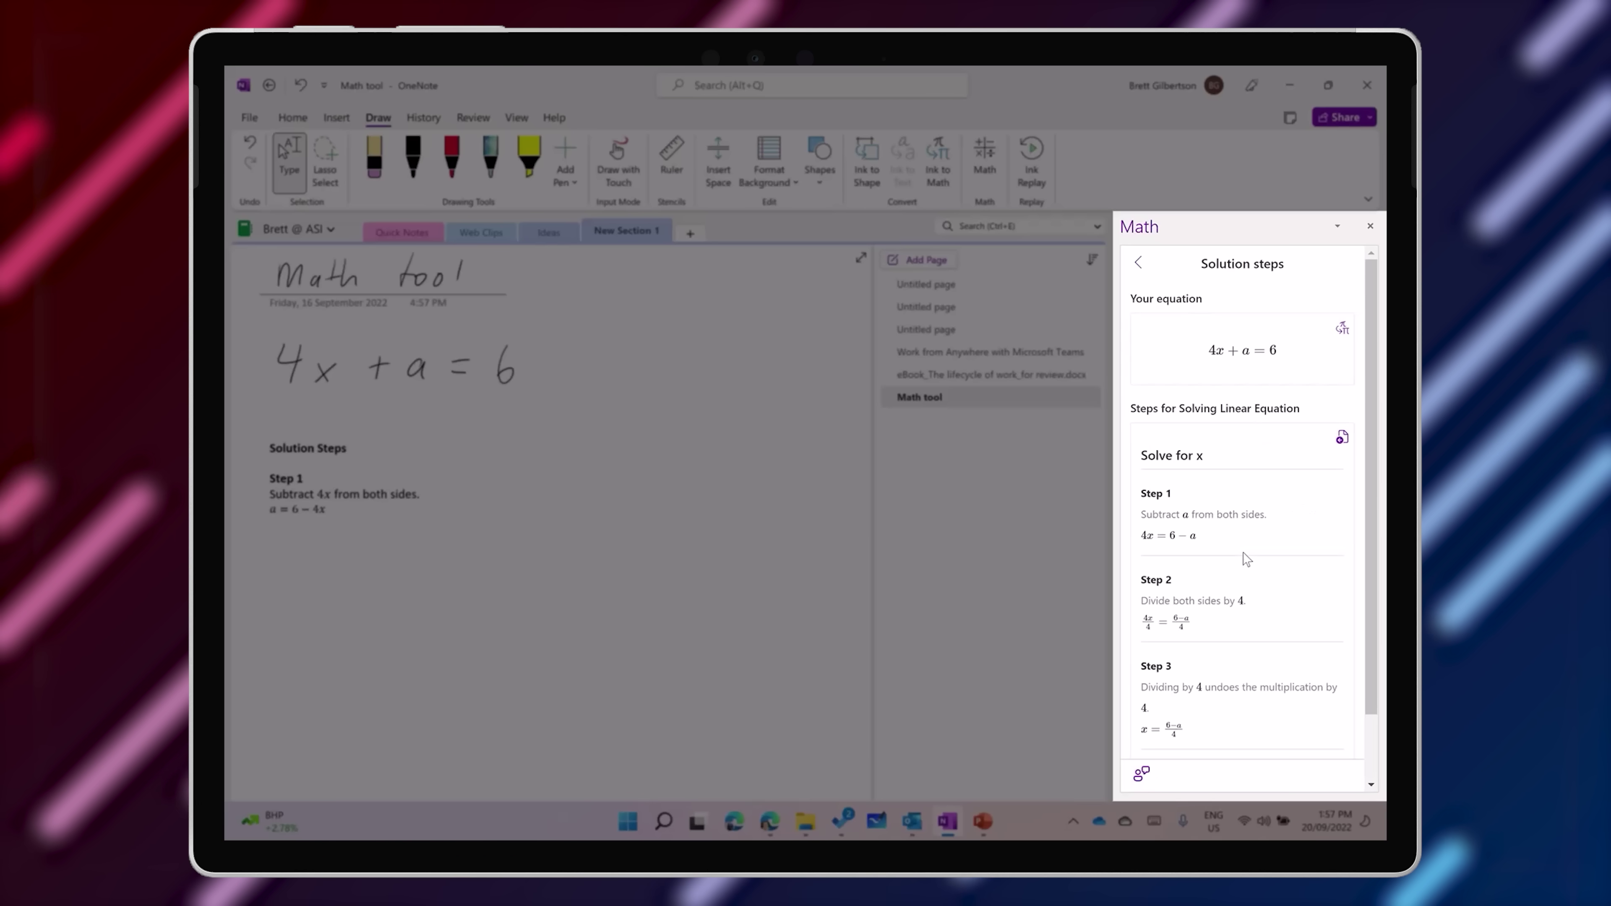
scroll(1245, 559, down, 2)
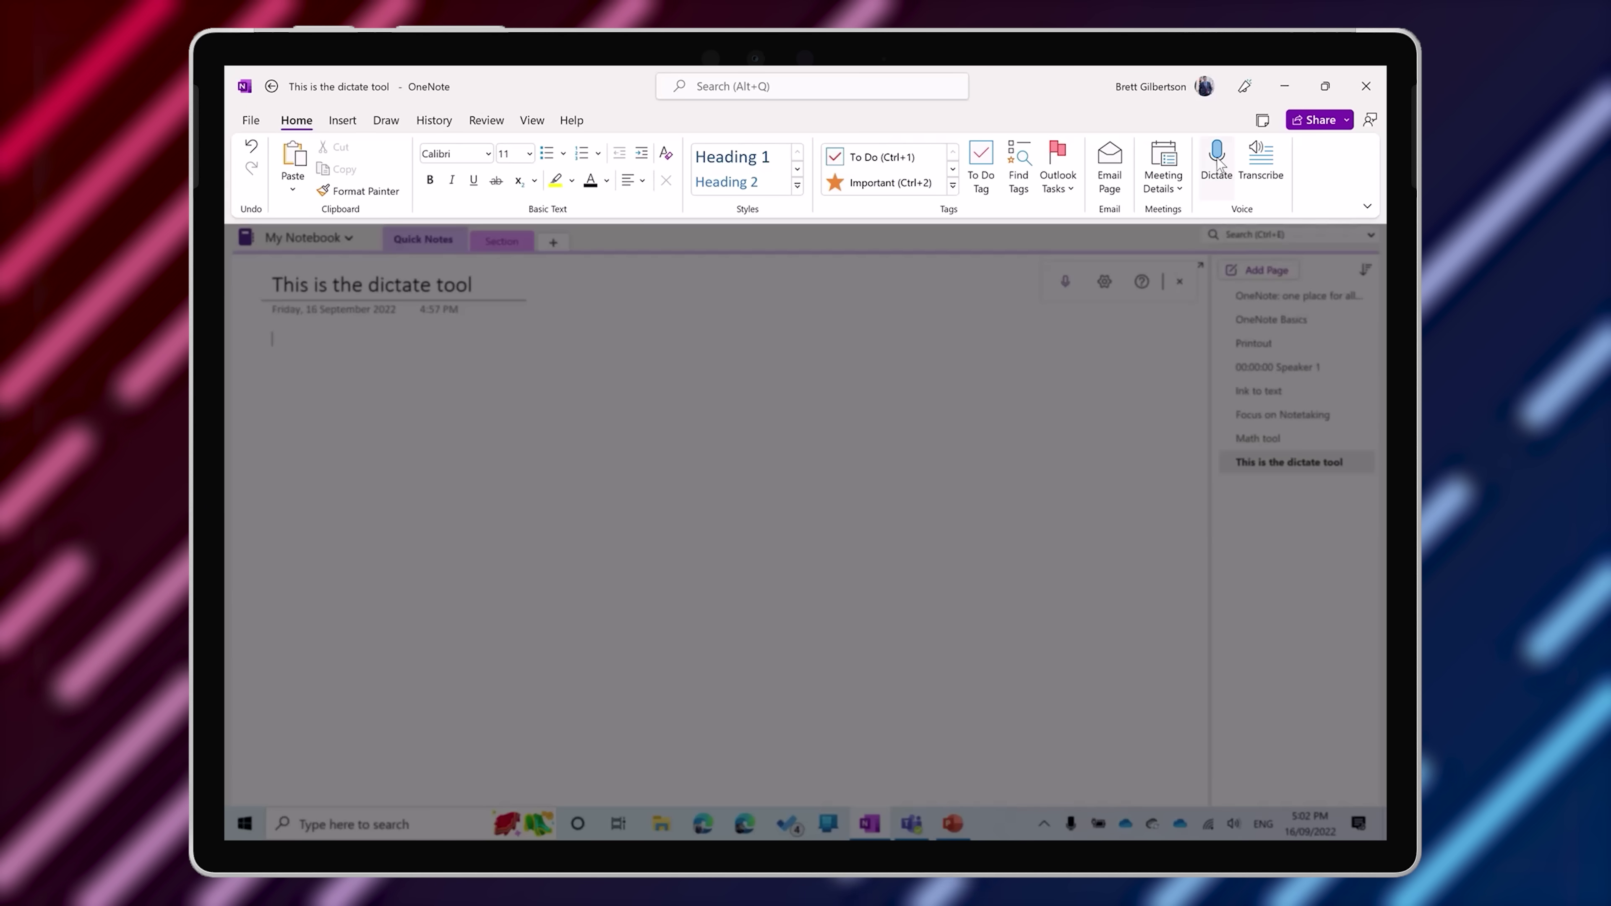
Start Dictate on the 'This is the dictate tool' page
click(1217, 161)
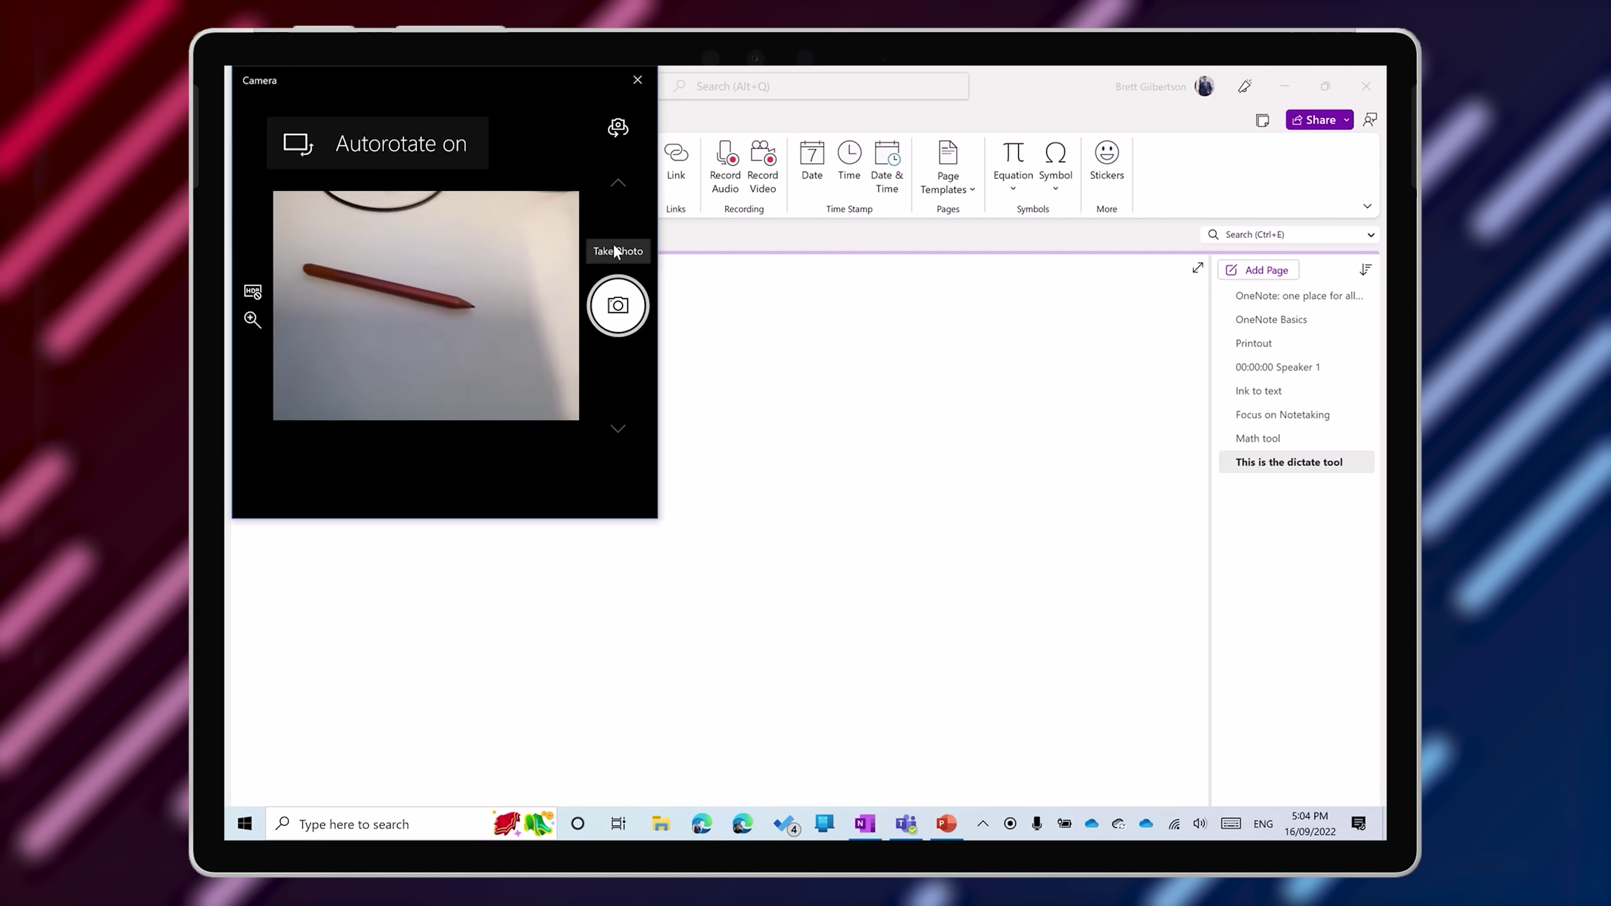
Take a photo of the pen in the Camera app and accept it onto the page
click(618, 305)
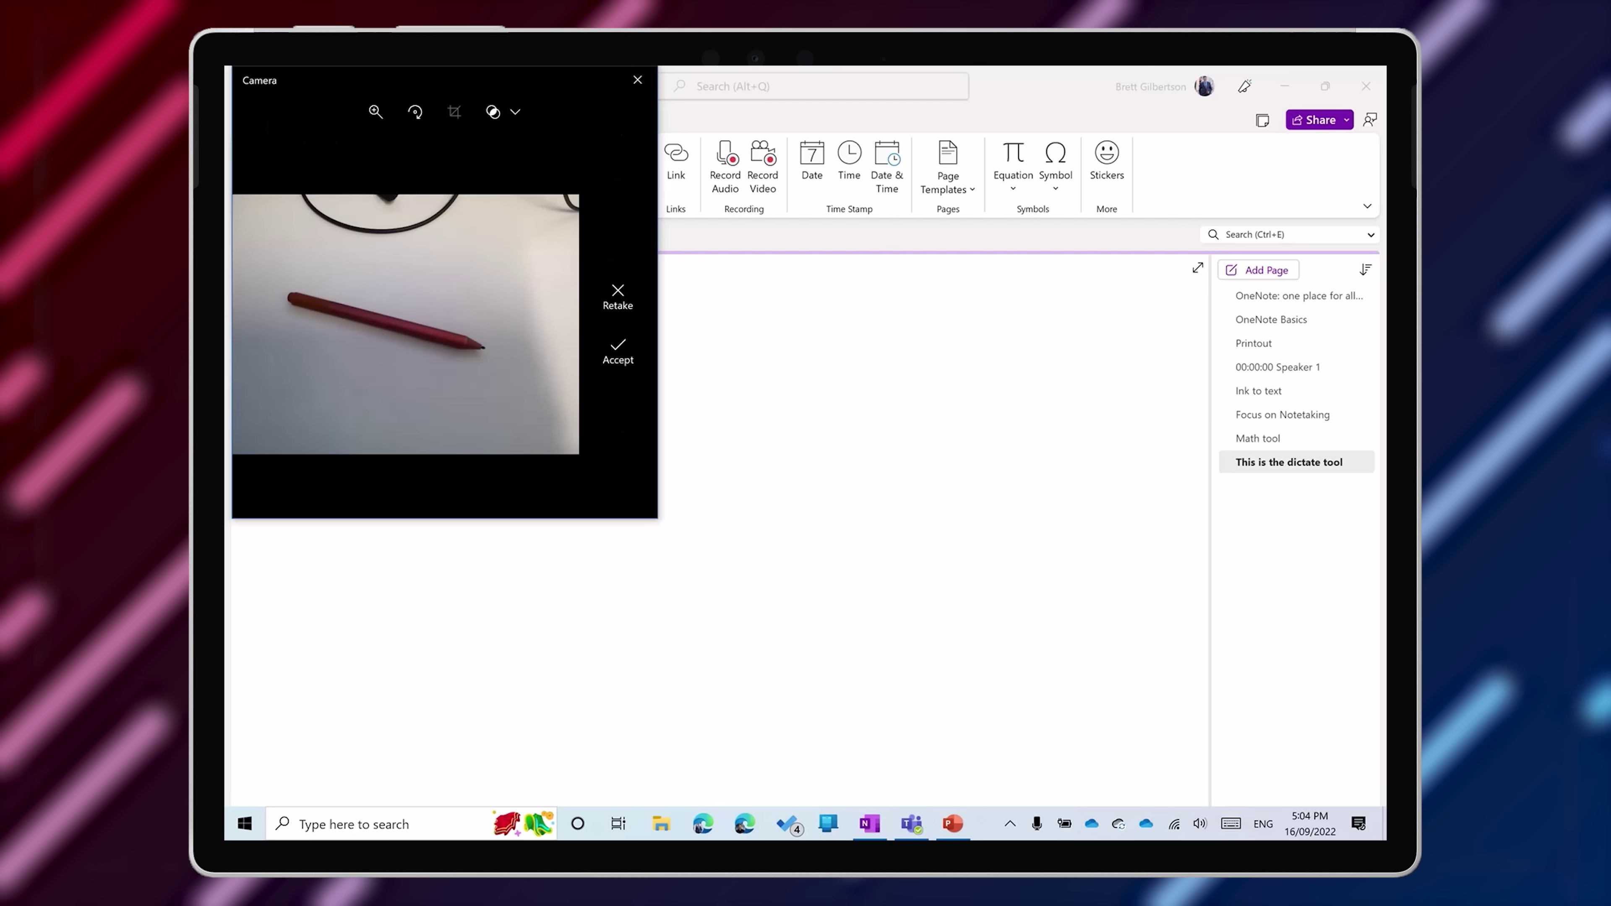
click(618, 352)
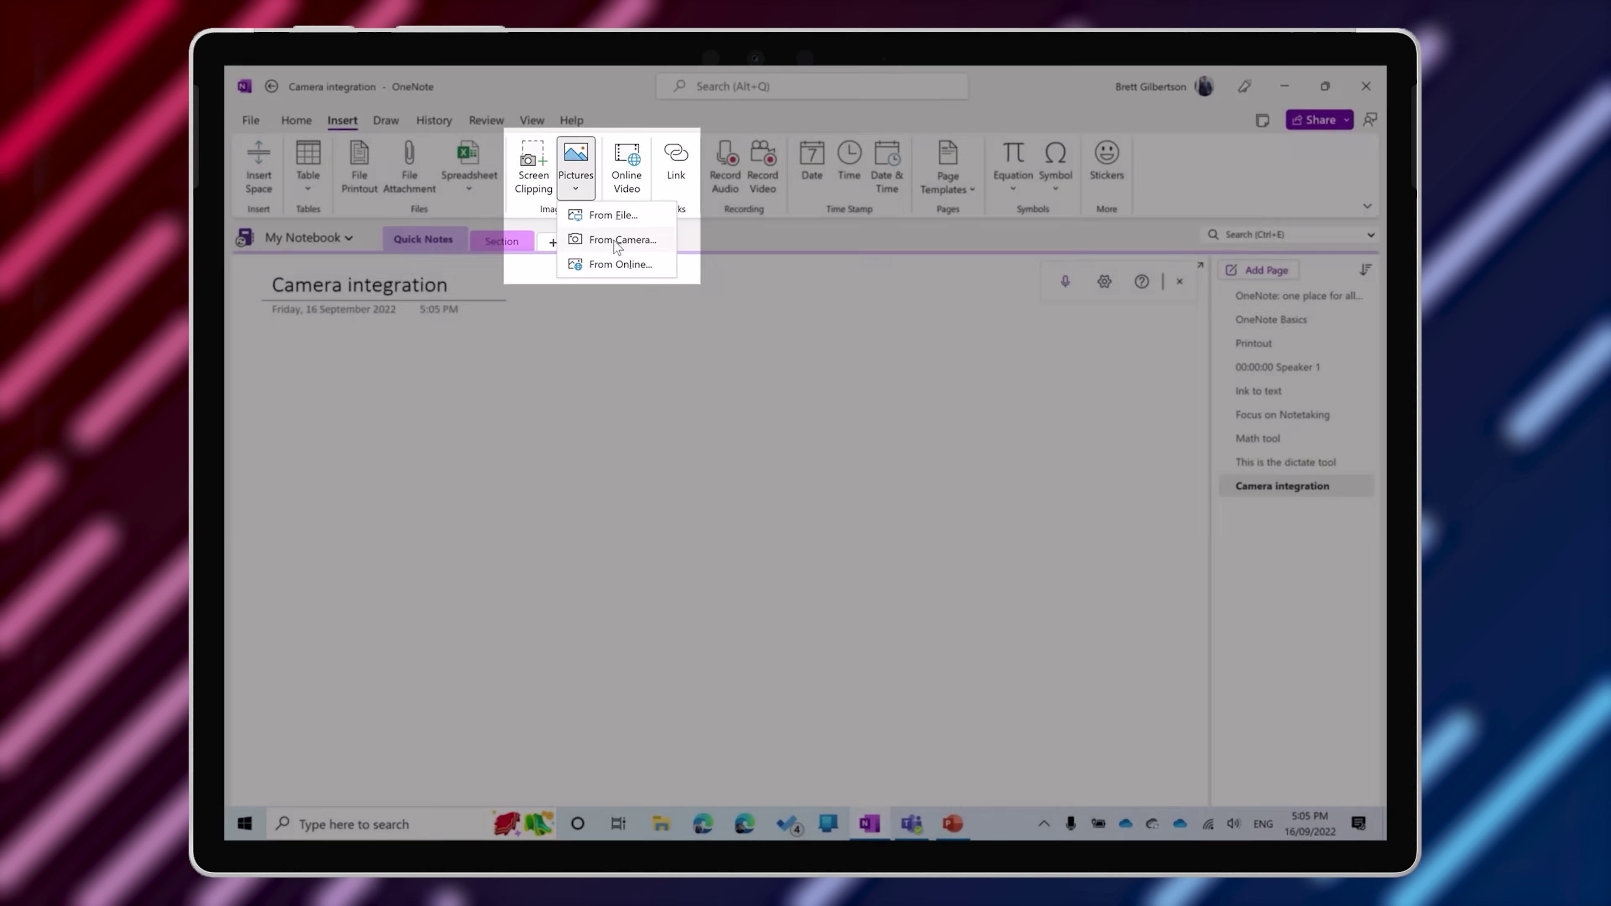
Take a camera photo of the vacuum manual and place it on the Camera integration page
click(613, 239)
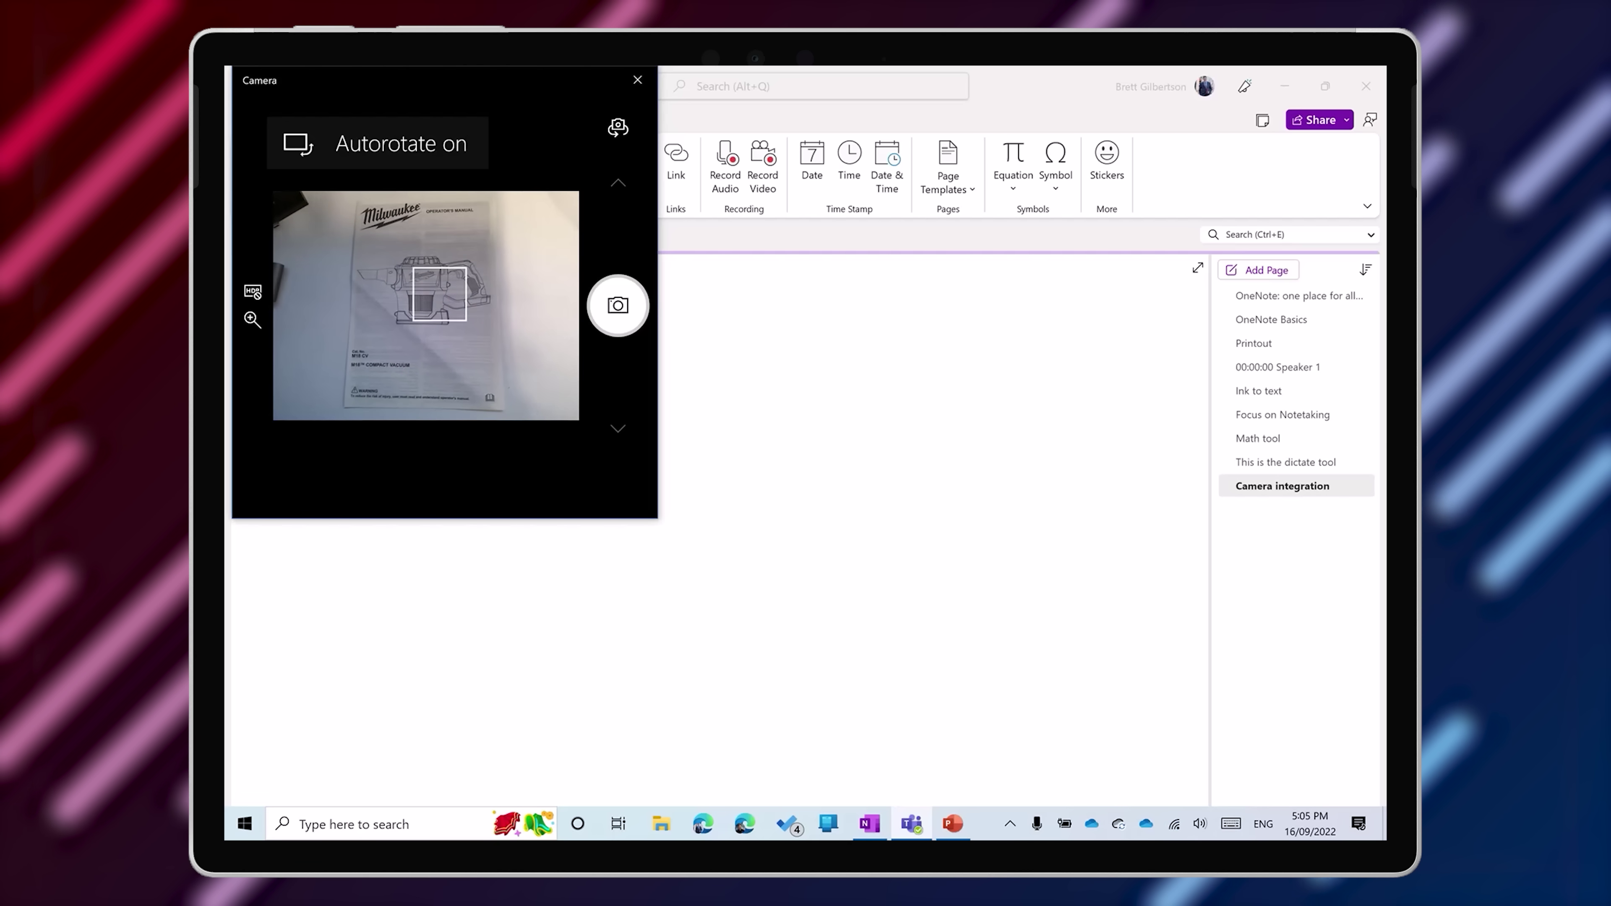
click(618, 305)
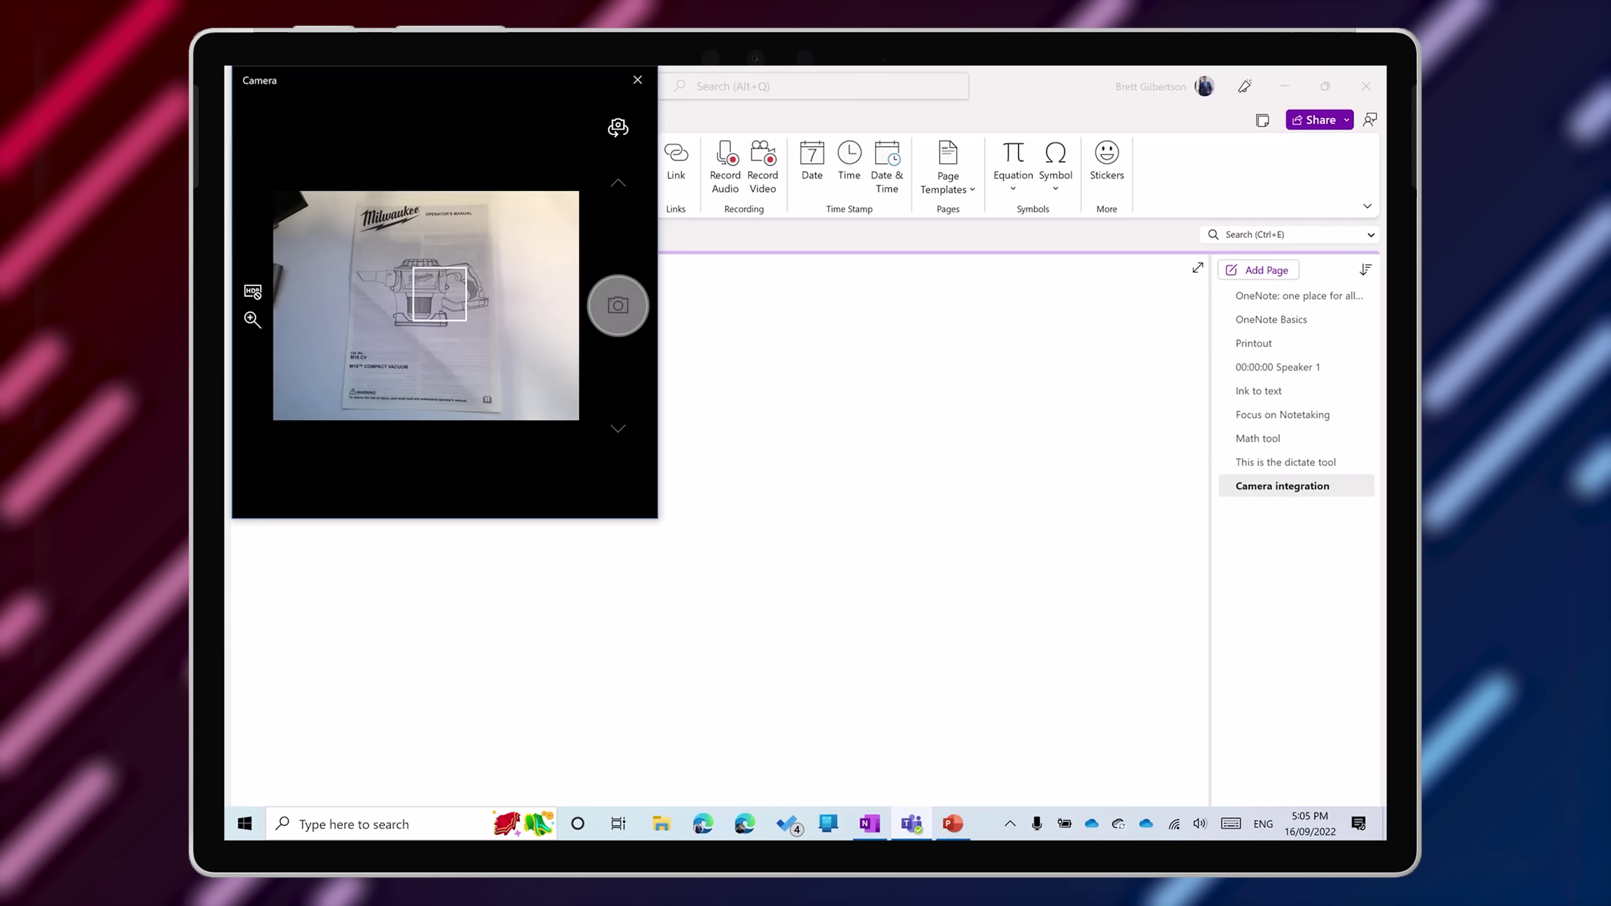
click(618, 351)
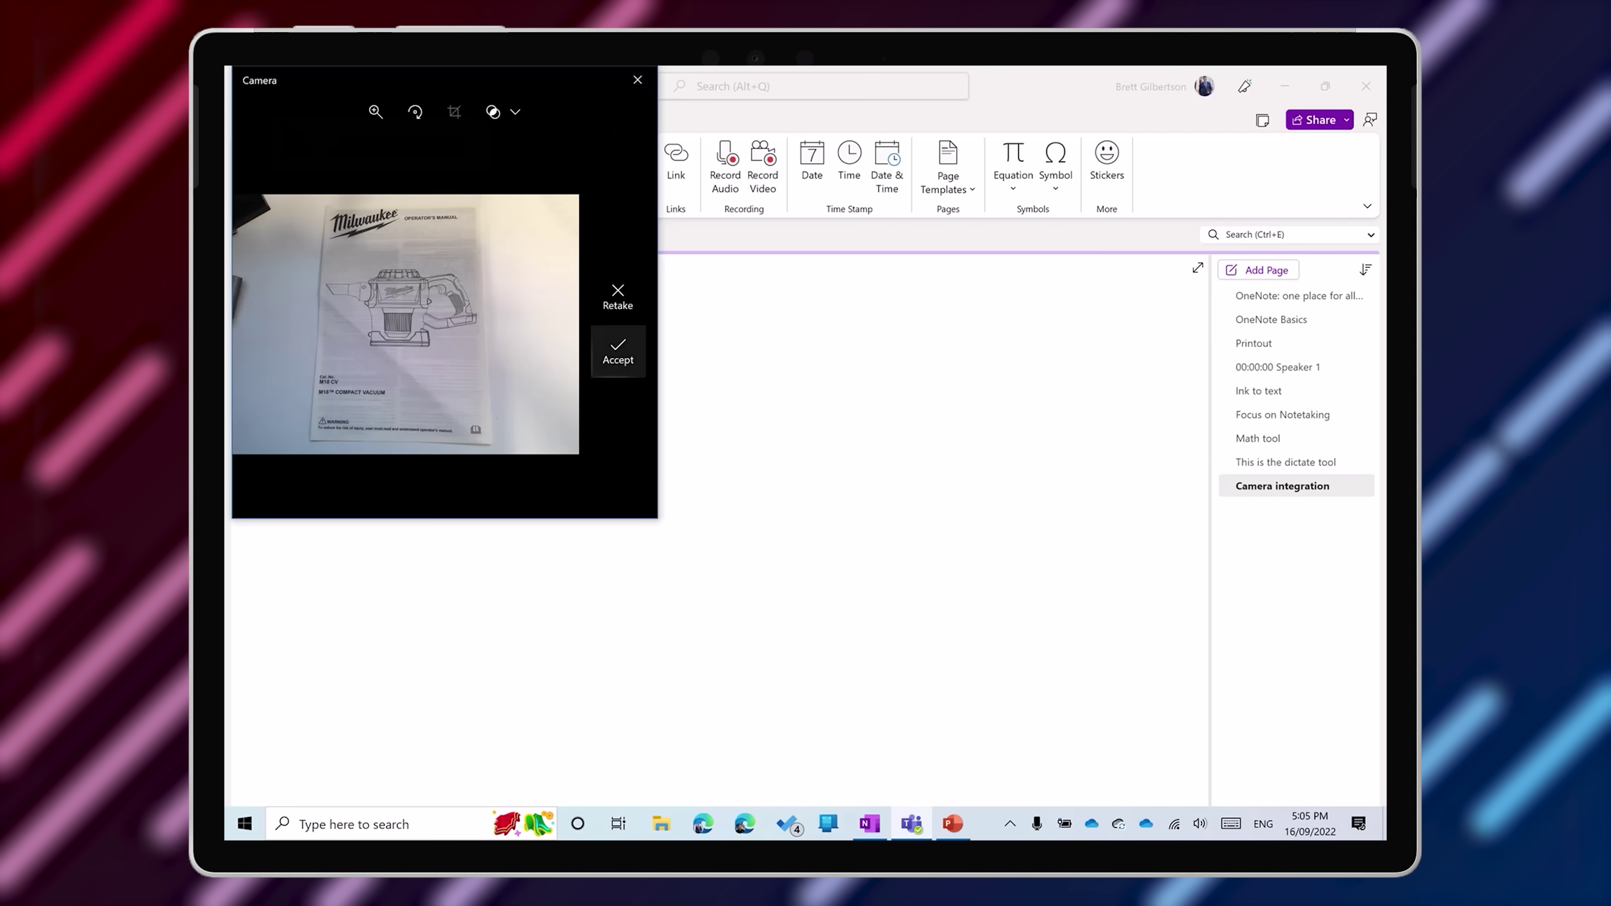
Copy the text recognised in the vacuum manual photo and paste it beside the picture
right_click(540, 500)
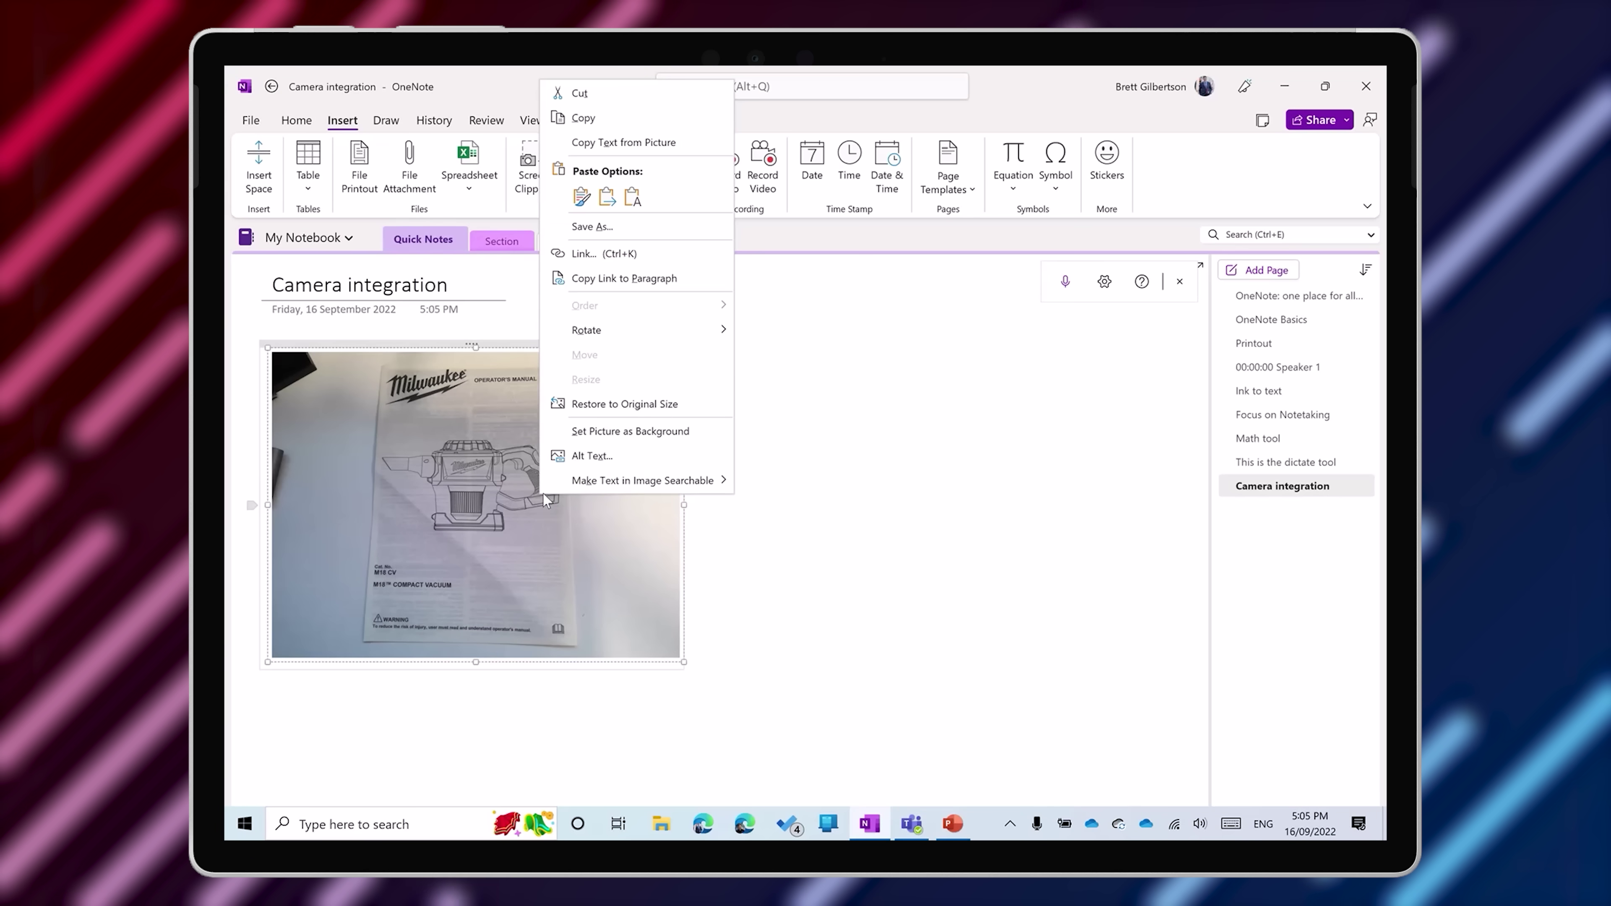
click(657, 144)
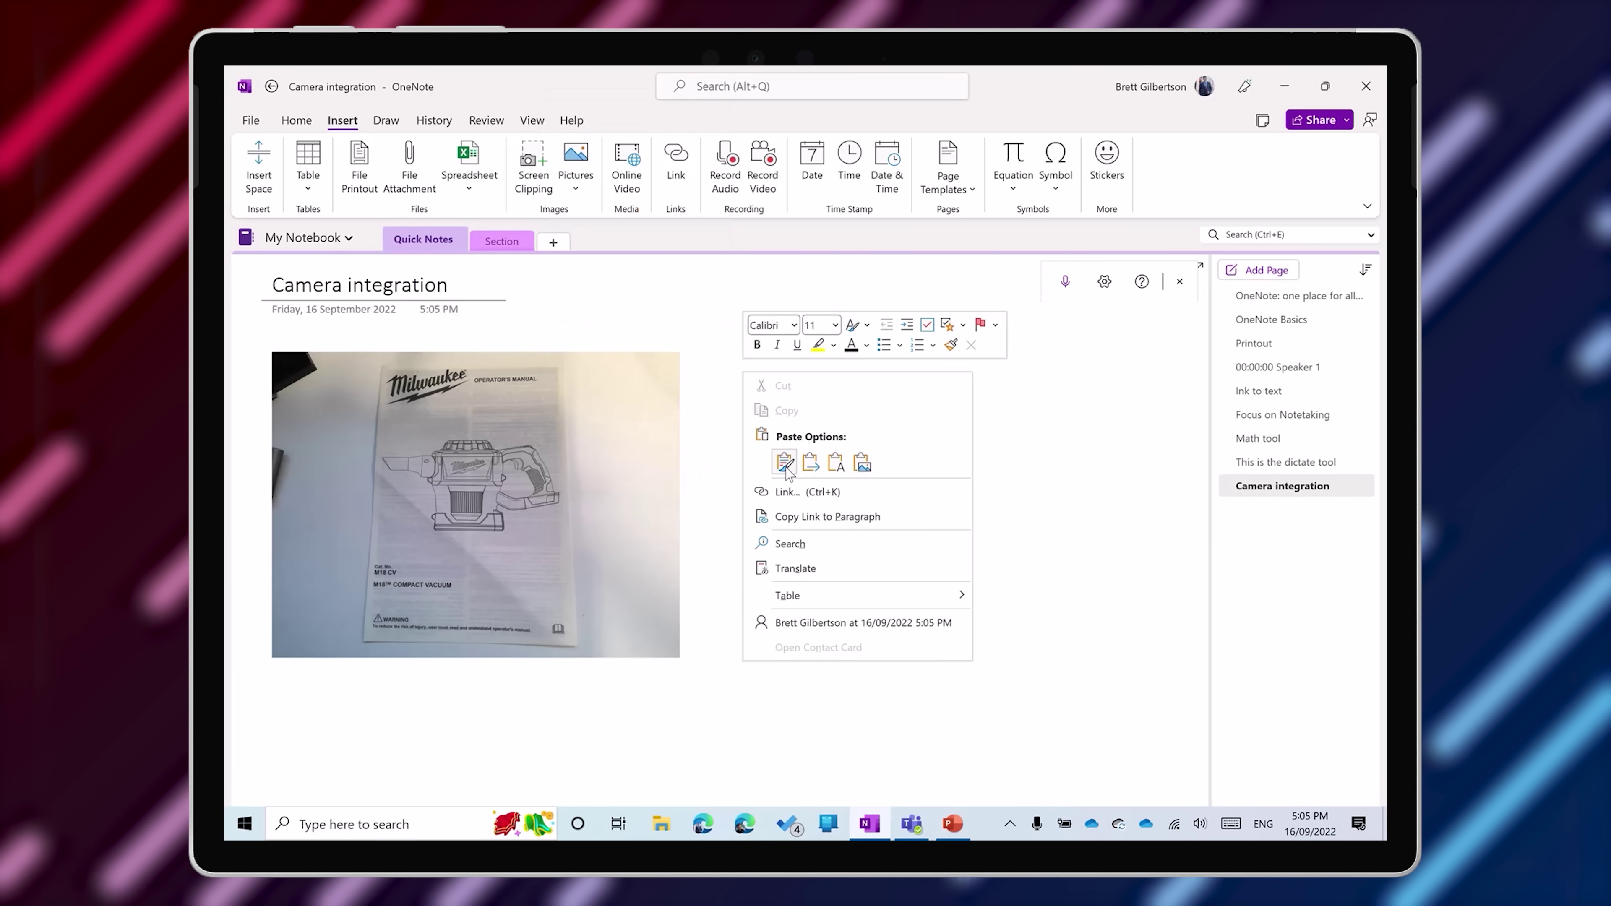
click(785, 463)
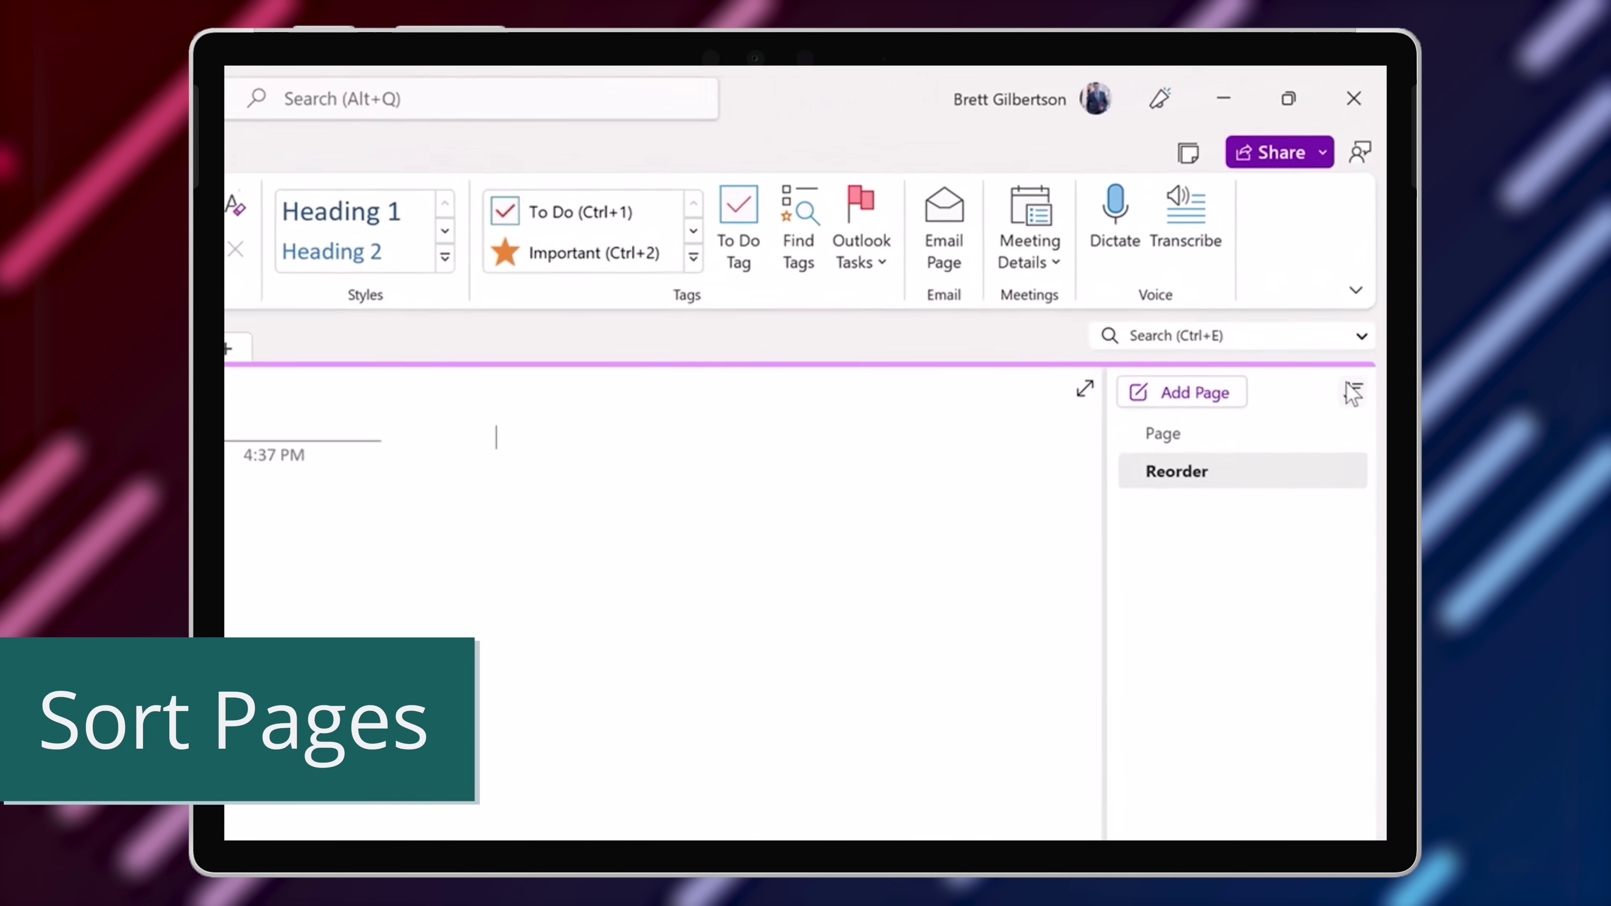
Review the page sort choices None, Alphabetical, Date Created and Date Modified, then close them
click(1353, 394)
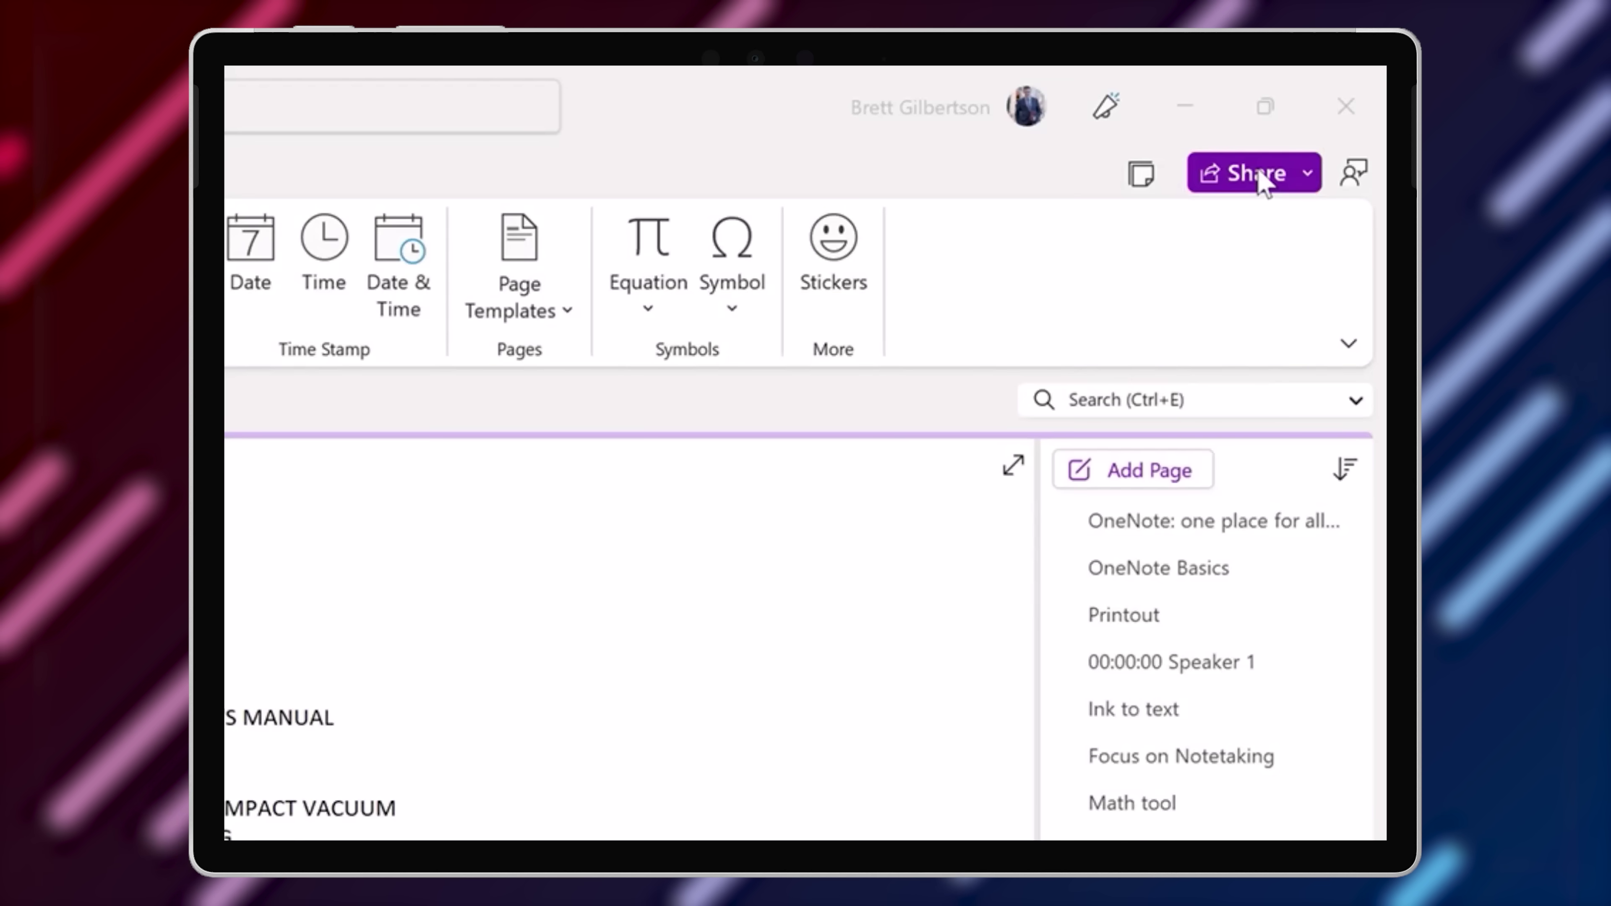
click(1259, 185)
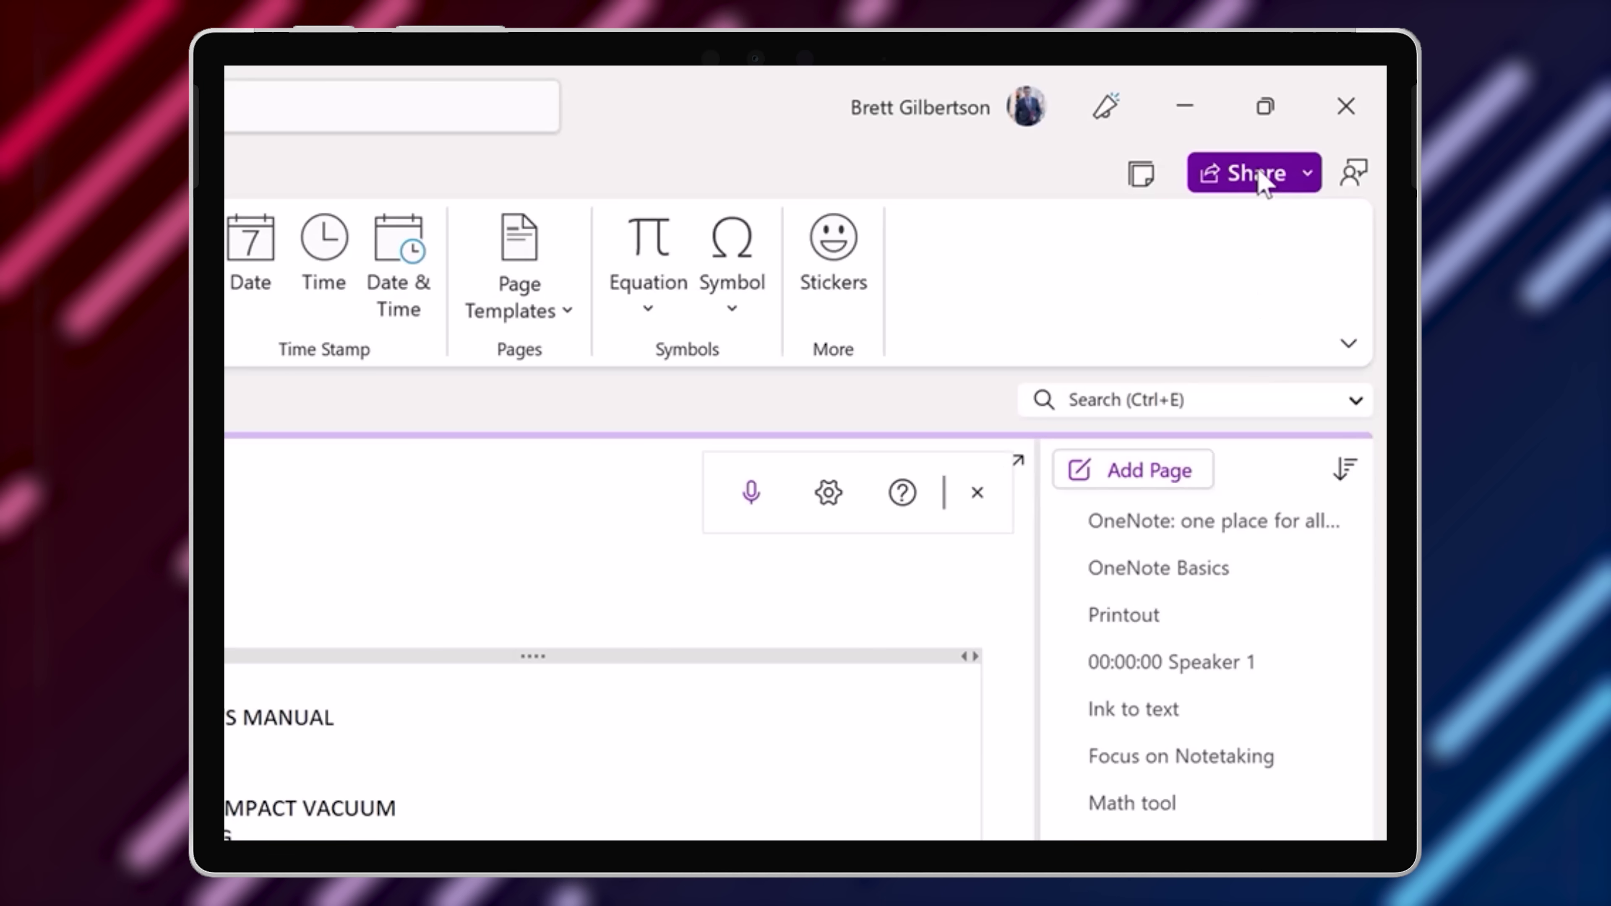
Show the Share menu with Share Entire Notebook, Copy Link, Email Copy of Page and Manage Access
click(1257, 173)
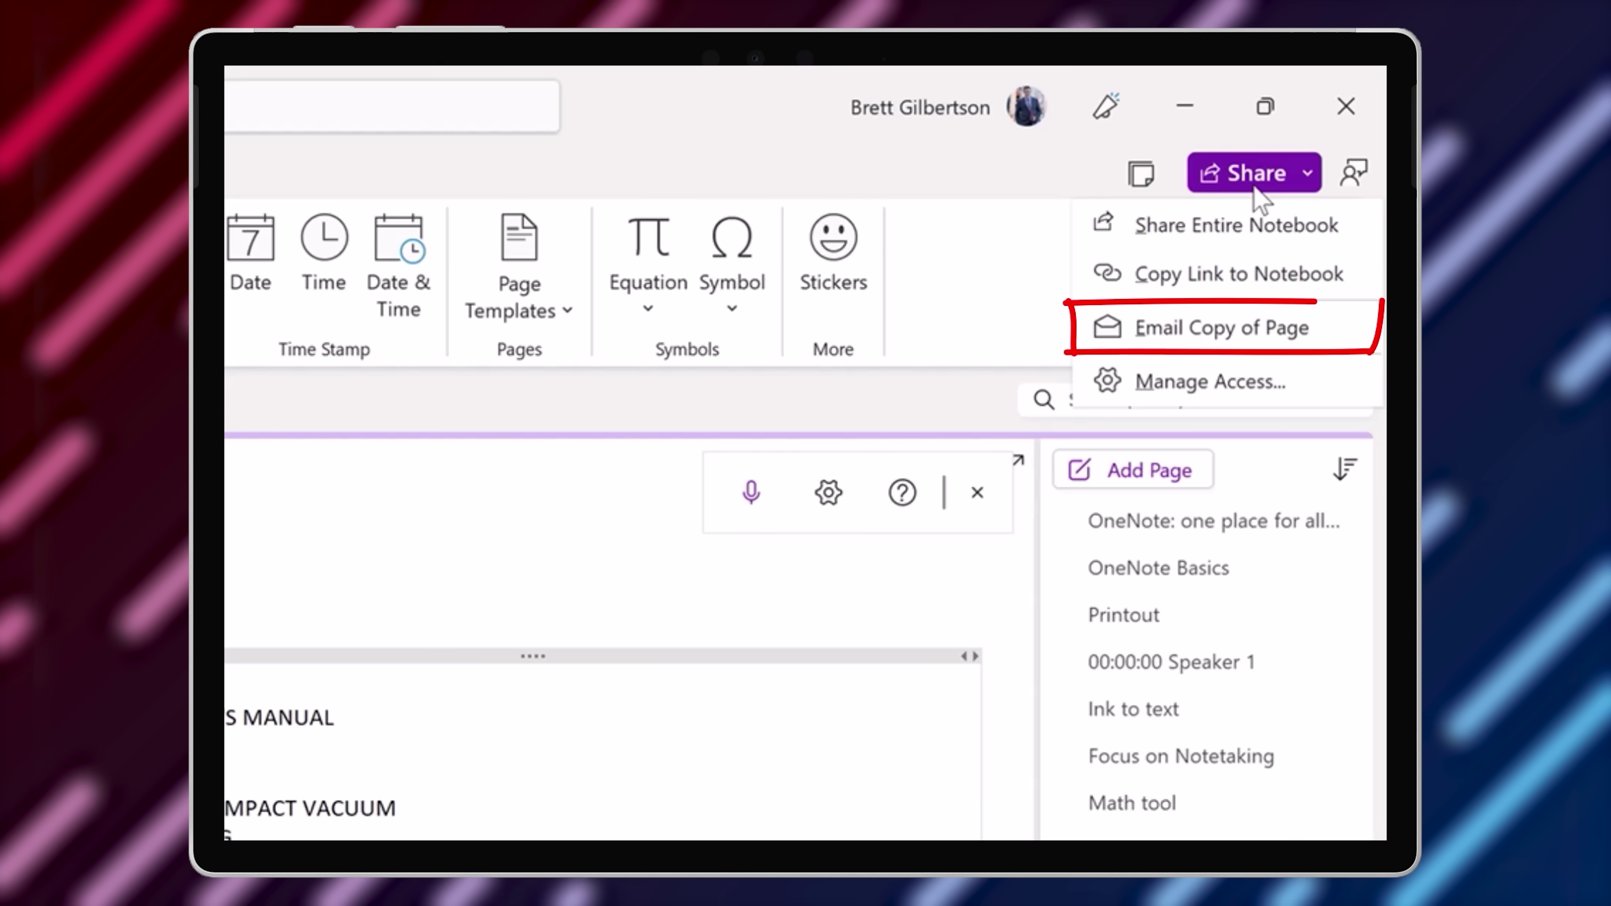